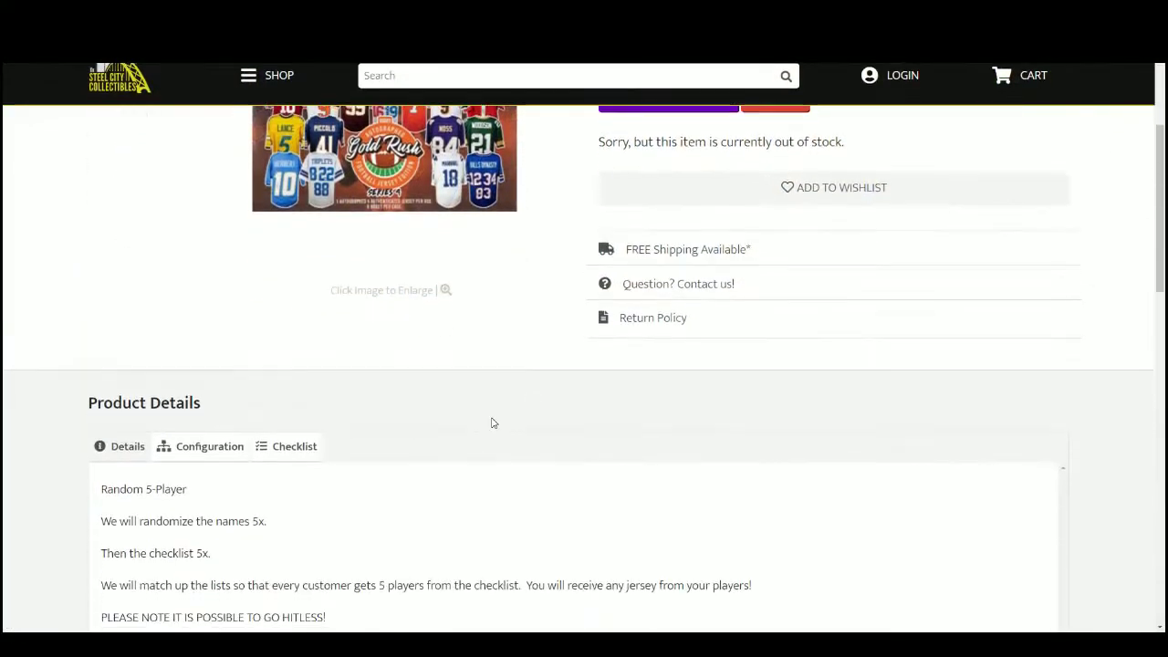
Step: Review the player checklist and the break details in the product's details section
left_click(310, 449)
scroll(398, 445, "down", 2)
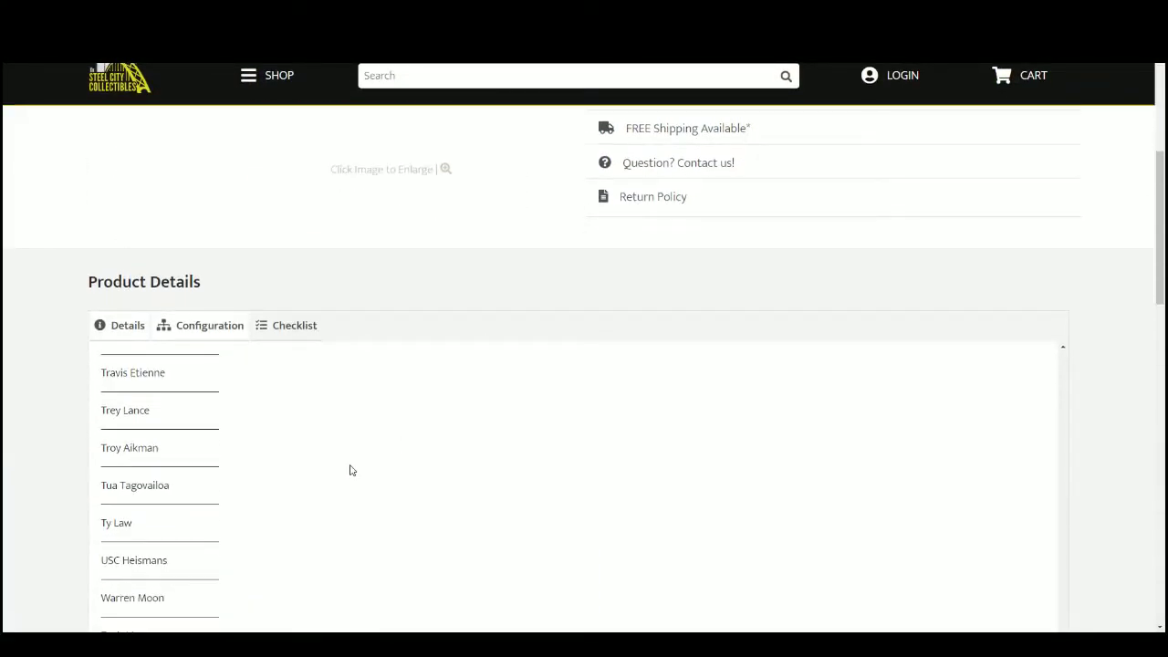
scroll(350, 469, "up", 10)
left_click(107, 333)
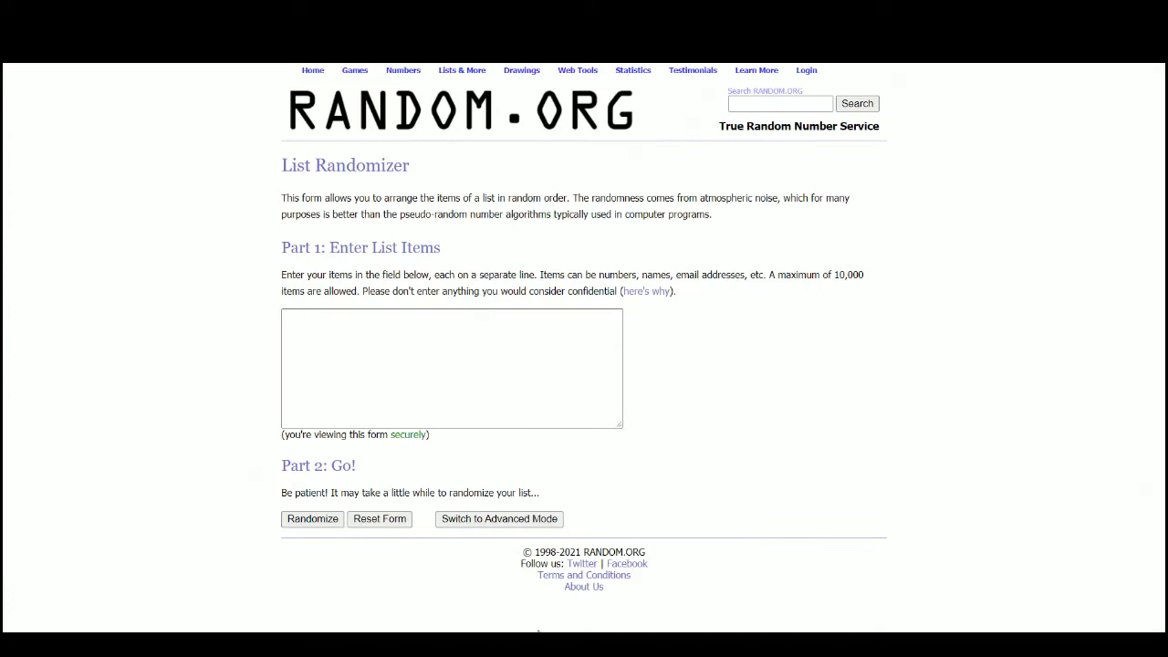
Step: Copy the customer names in A1:A20 of the Excel sheet into the RANDOM.ORG List Randomizer's item field
key("alt+Tab")
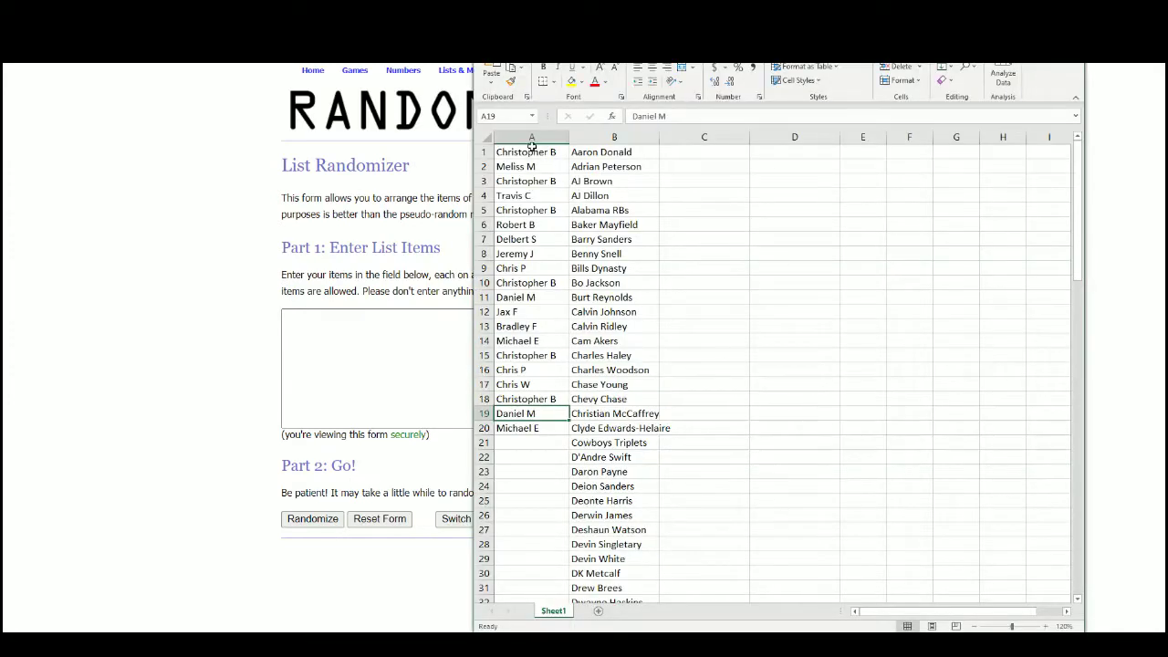
left_click_drag(528, 152, 522, 428)
right_click(522, 266)
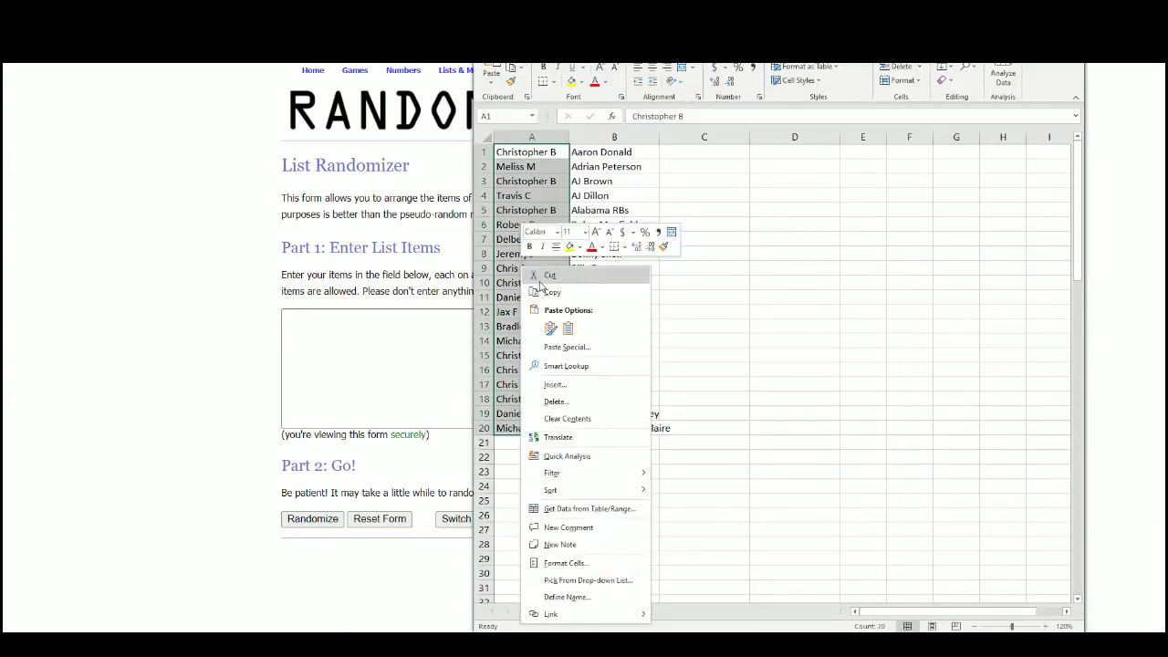
left_click(551, 291)
left_click(357, 335)
right_click(355, 339)
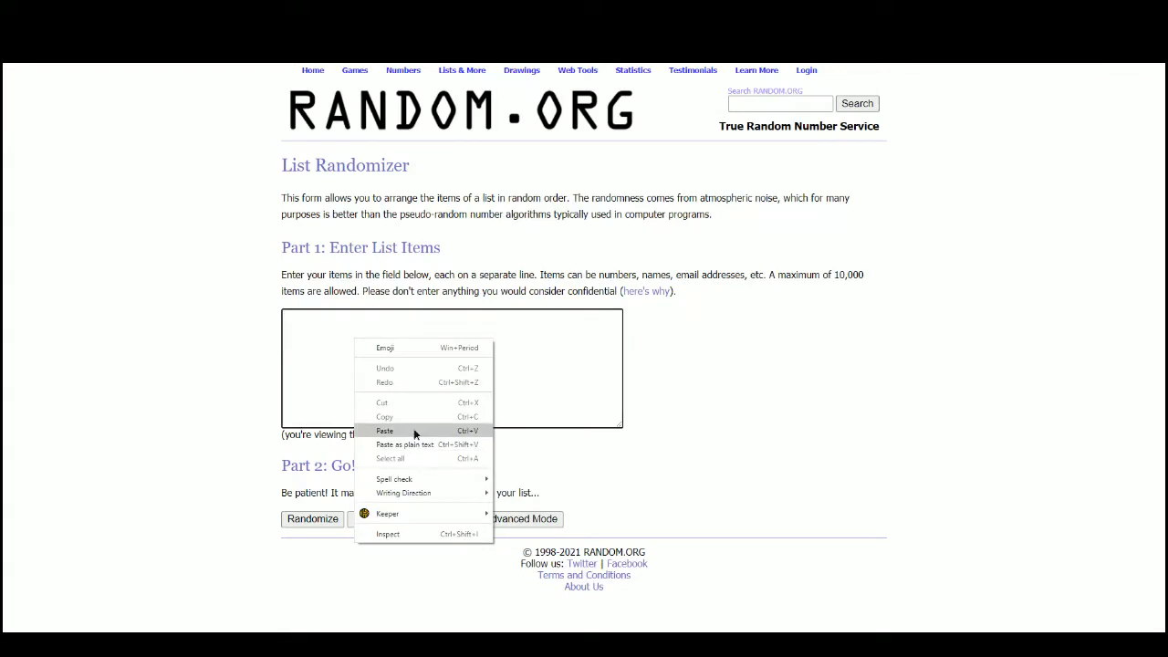
left_click(414, 430)
Step: Check the pasted customer list from start to end and randomize it five times
scroll(371, 368, "up", 3)
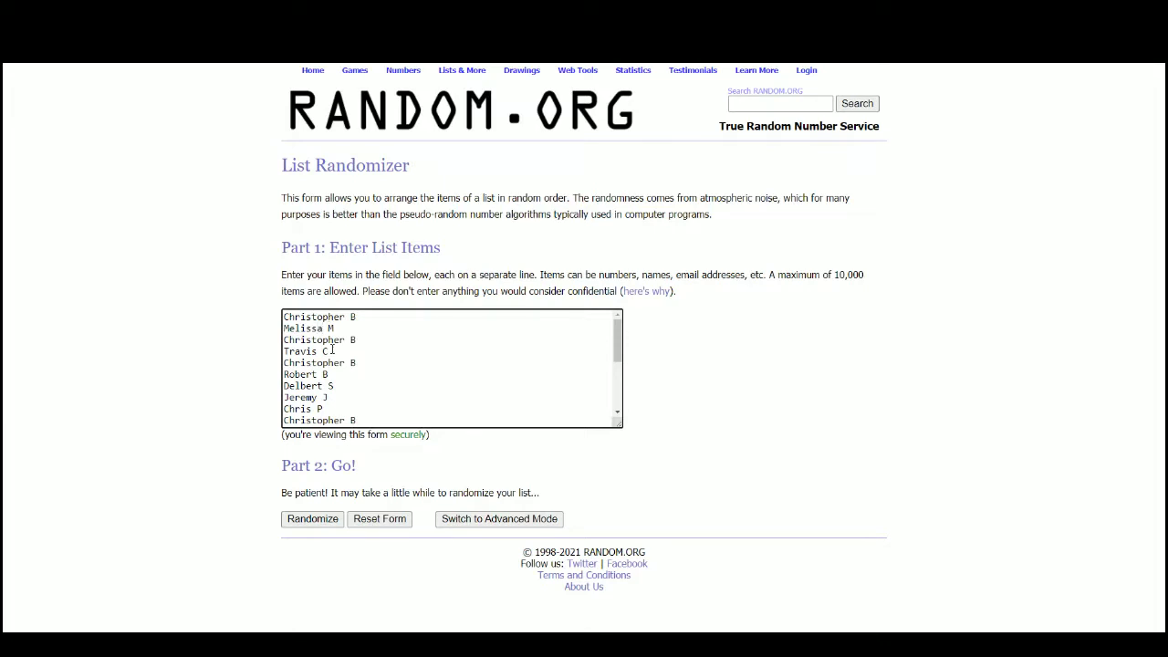
scroll(365, 341, "down", 5)
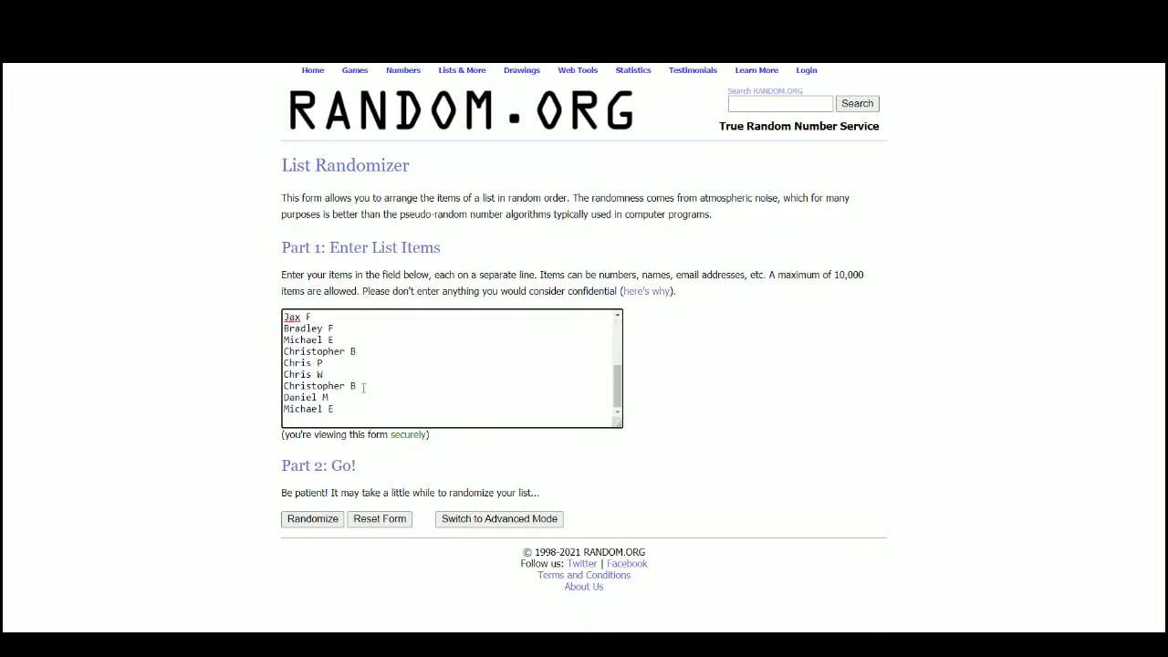
scroll(363, 388, "up", 5)
left_click(316, 519)
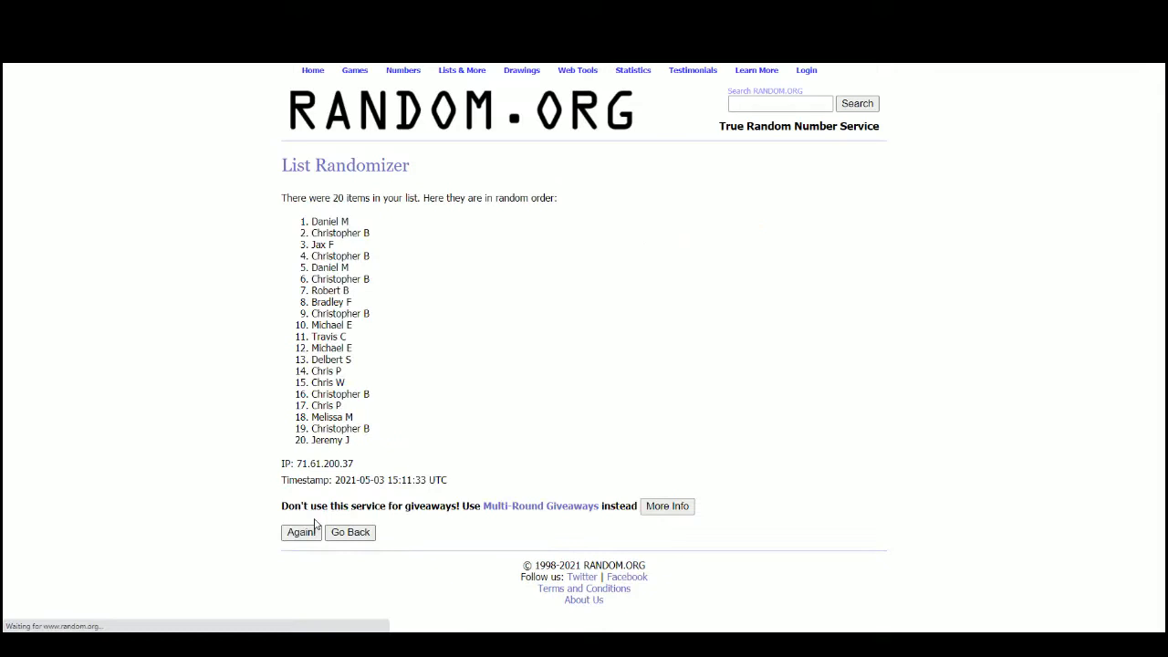
left_click(302, 533)
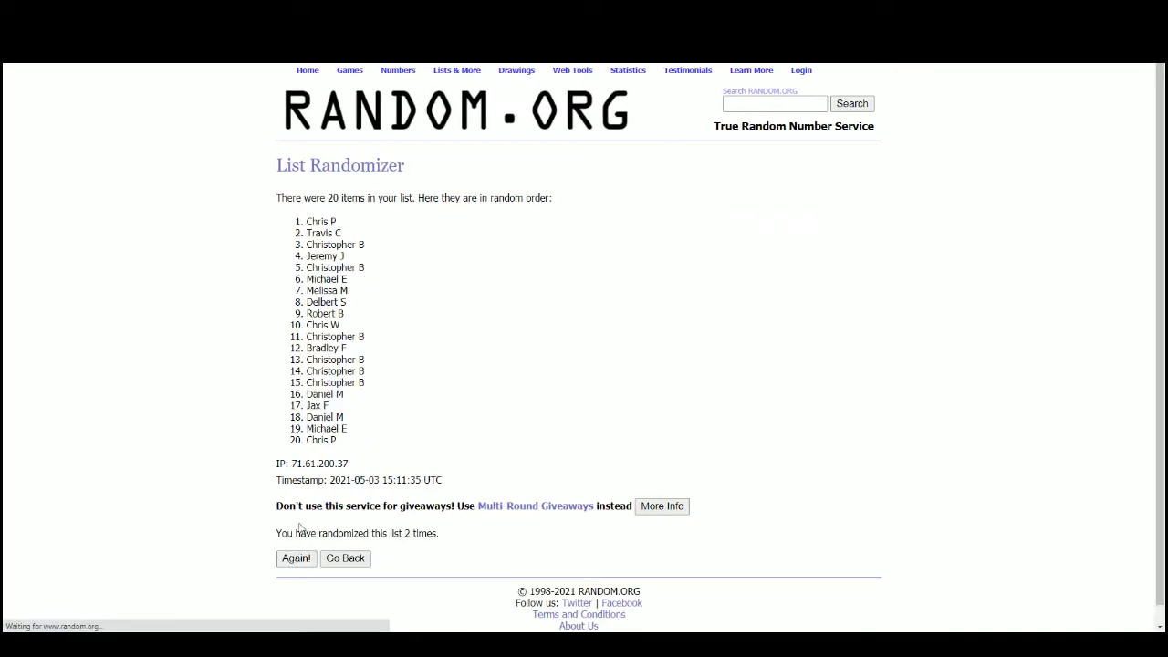
left_click(294, 559)
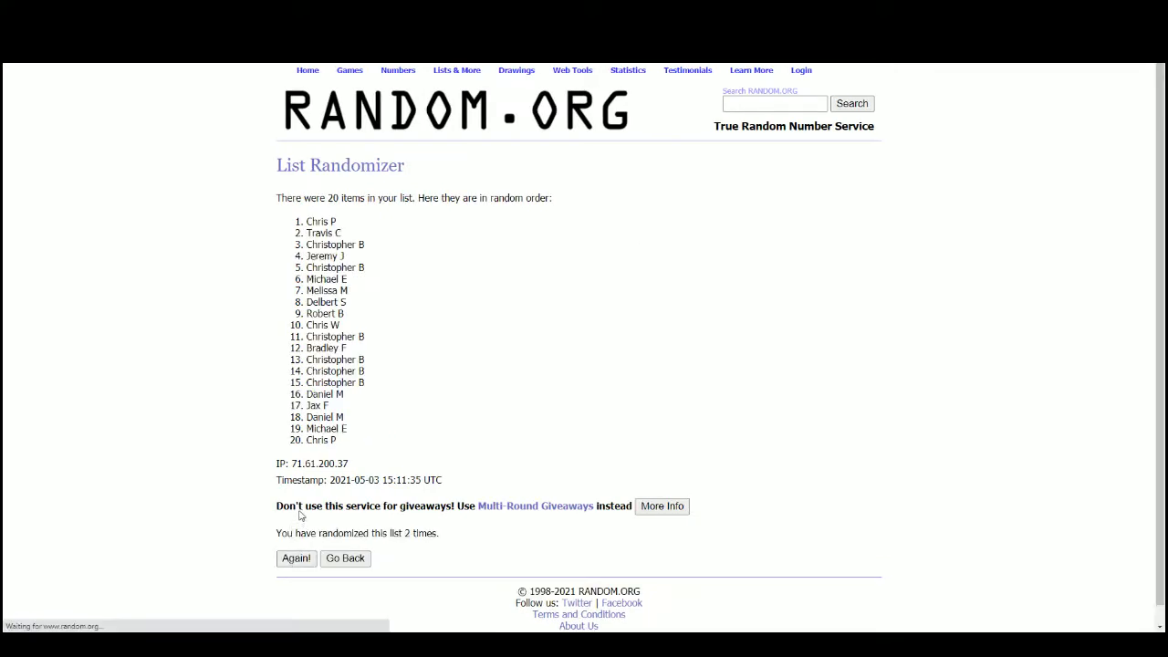
left_click(294, 557)
left_click(296, 555)
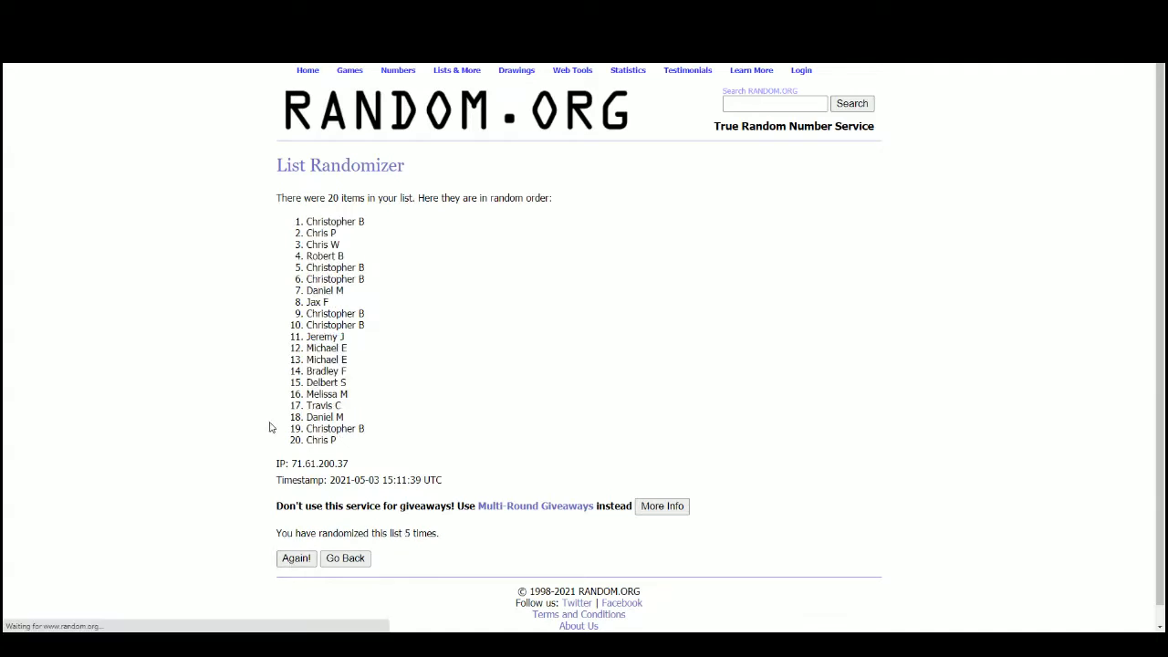
Step: Copy all 20 customer names from the final randomized list
left_click_drag(307, 221, 359, 428)
right_click(310, 380)
left_click(317, 391)
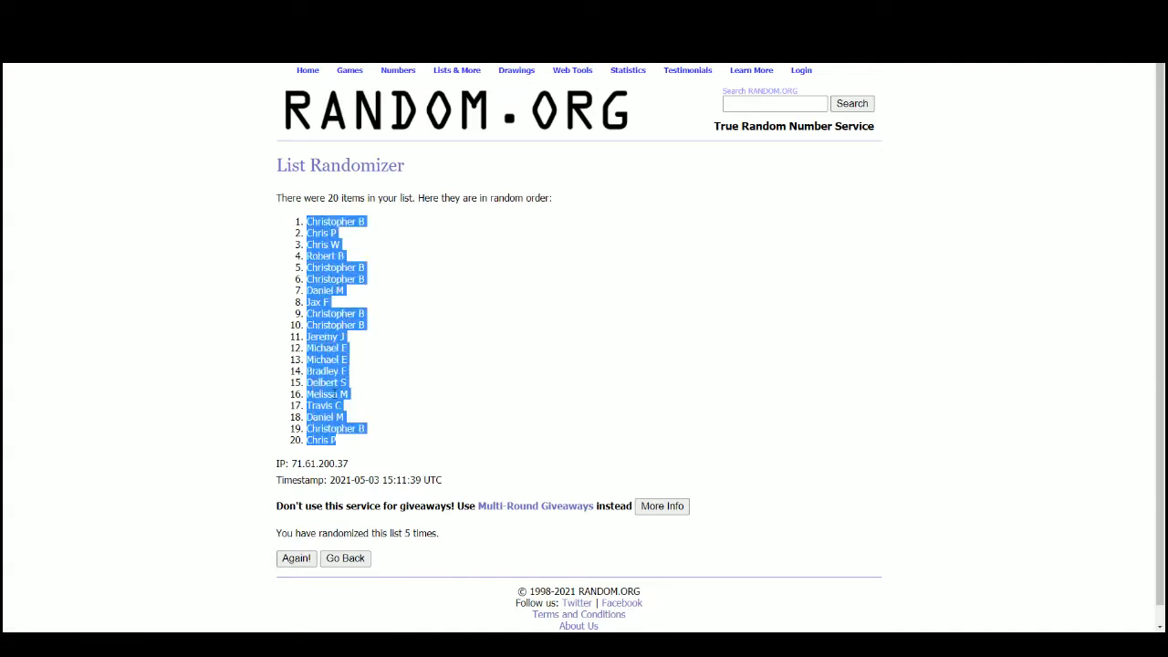
Step: Switch to Excel, clear A1:A20, and paste the randomized customer names there as unformatted text starting at A1
key("alt+Tab")
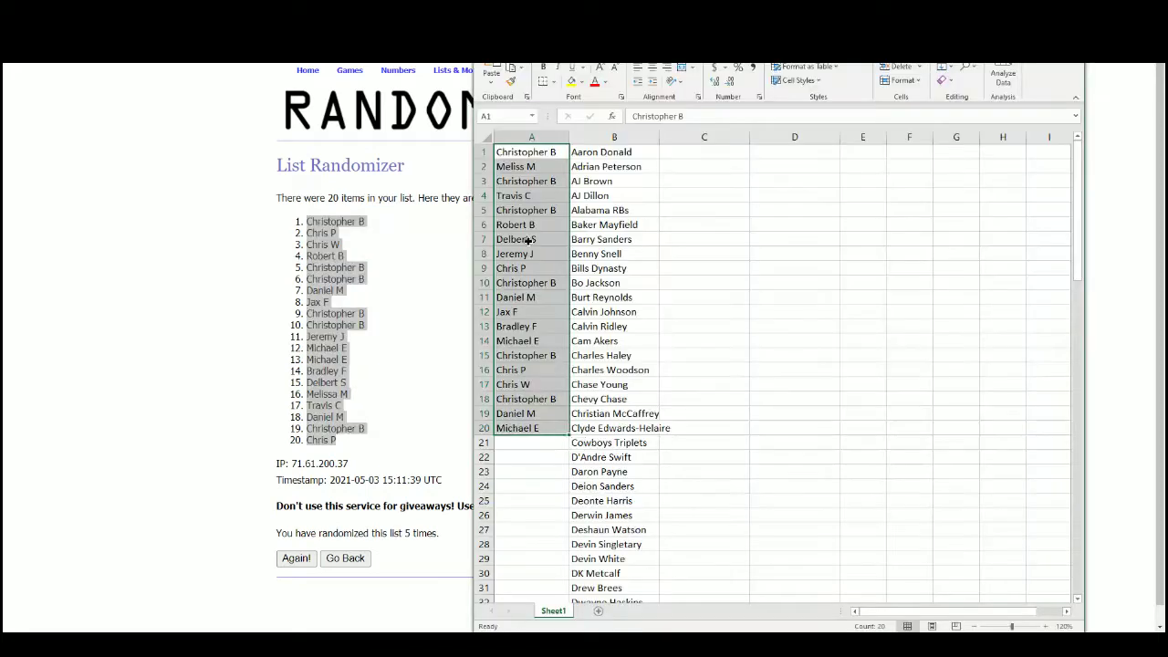
right_click(527, 239)
left_click(562, 388)
left_click(518, 156)
right_click(518, 156)
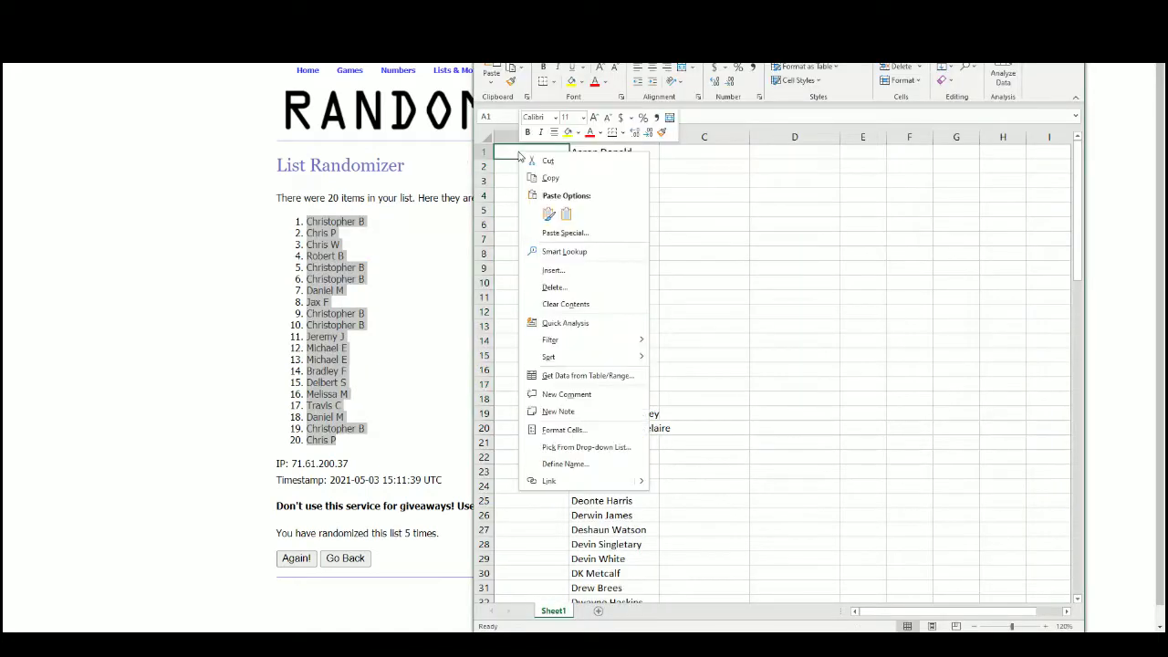
left_click(564, 233)
left_click(483, 163)
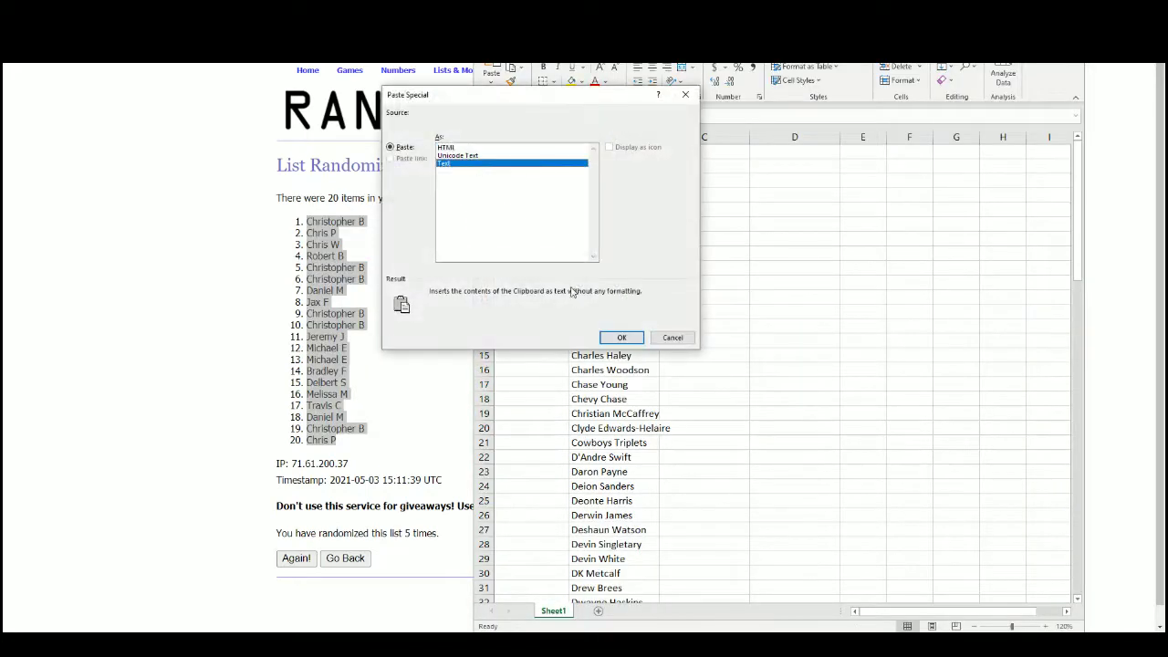
left_click(624, 338)
Step: Paste the same randomized customer names as text again starting at A21, and mark the end of the first set with a bottom border on A20
right_click(509, 442)
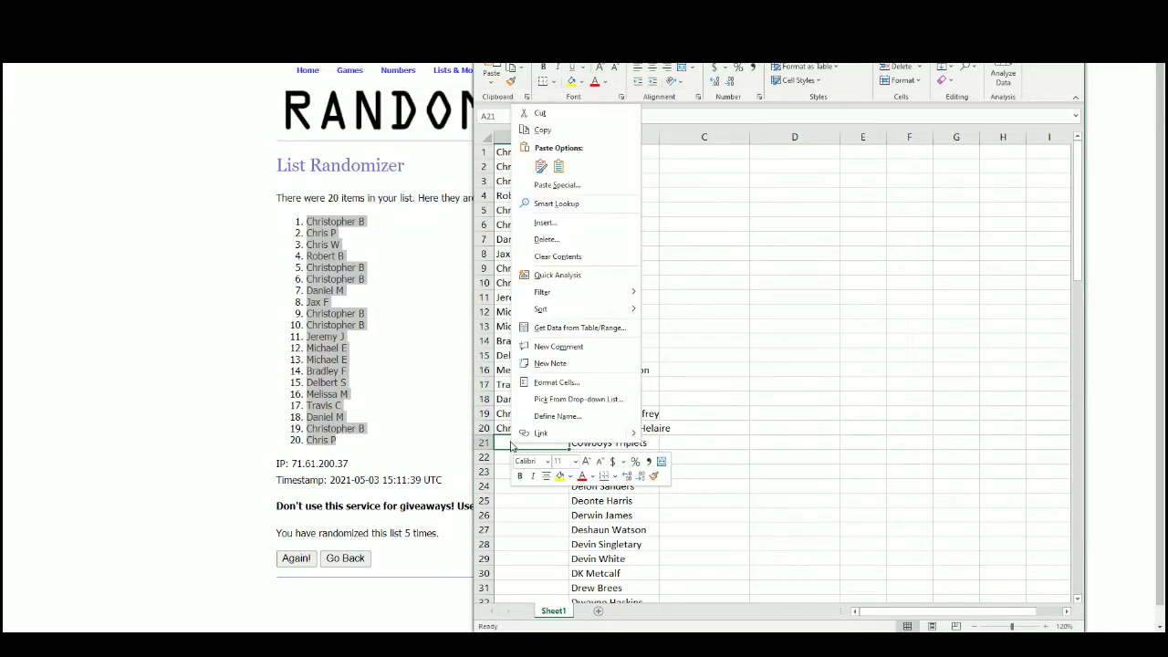
left_click(552, 185)
left_click(456, 119)
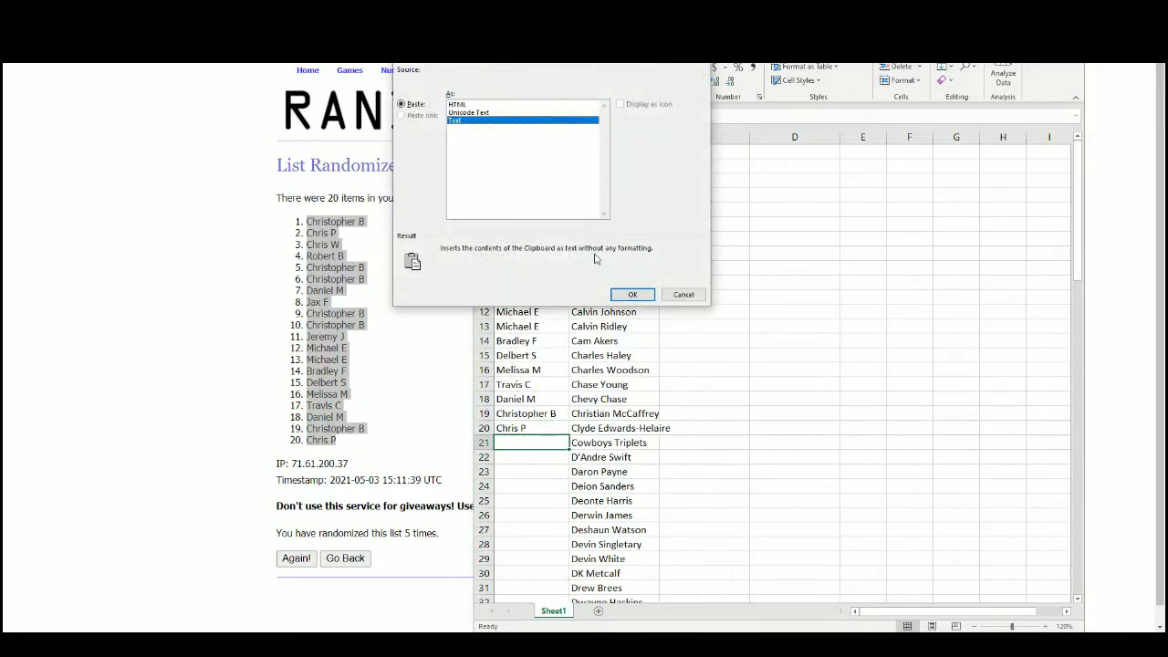
left_click(632, 294)
left_click(536, 427)
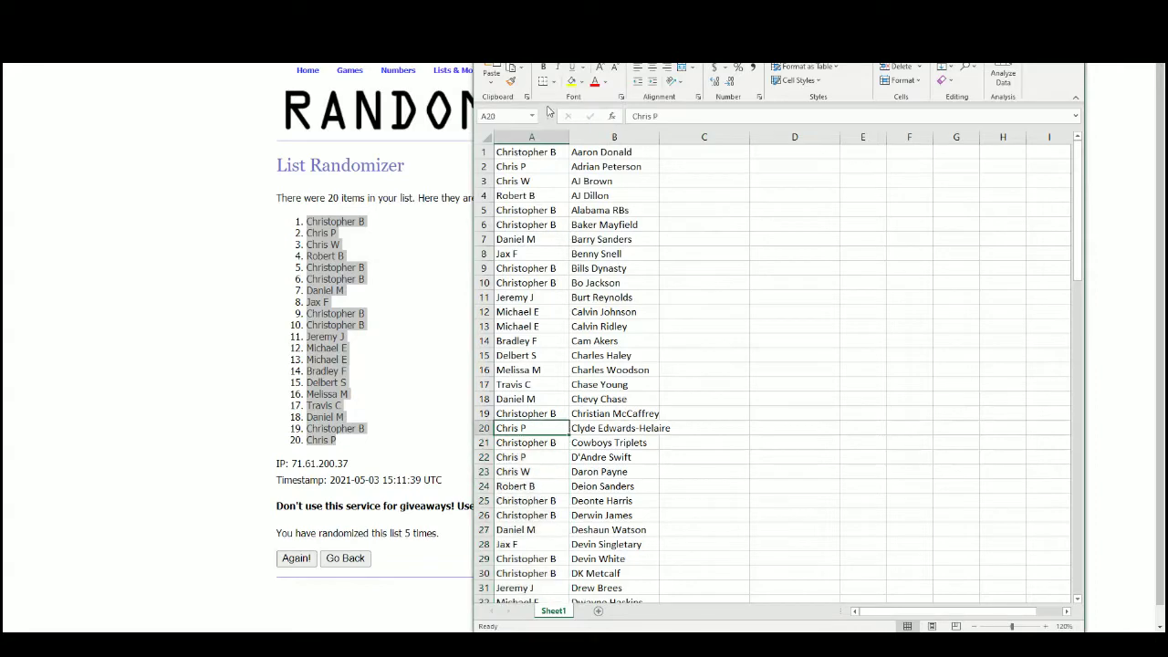
Step: Copy the full player checklist in B1:B100
mouse_move(614, 152)
left_mouse_down()
mouse_move(613, 429)
mouse_move(630, 595)
mouse_move(615, 610)
mouse_move(642, 110)
mouse_move(639, 198)
mouse_move(620, 126)
mouse_move(610, 153)
left_mouse_up()
right_click(567, 271)
key("Escape")
right_click(612, 155)
left_click(642, 182)
scroll(670, 384, "down", 20)
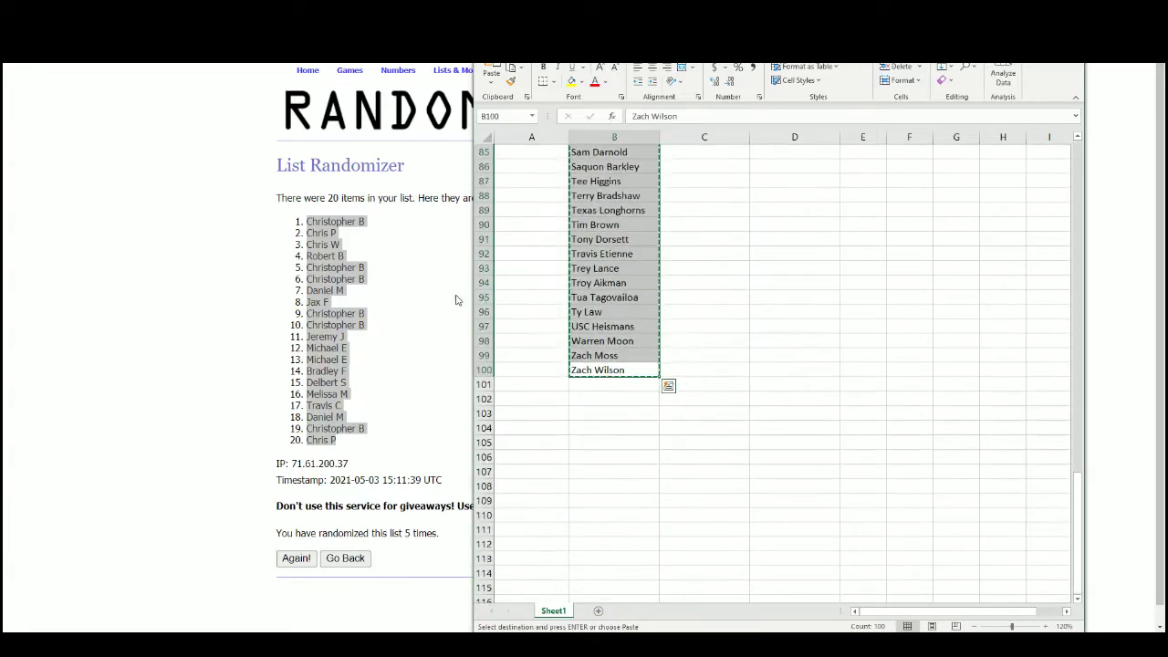
Step: Switch to RANDOM.ORG, open a new List Randomizer form, and paste the 100-item player checklist into it
left_click(448, 293)
mouse_move(457, 71)
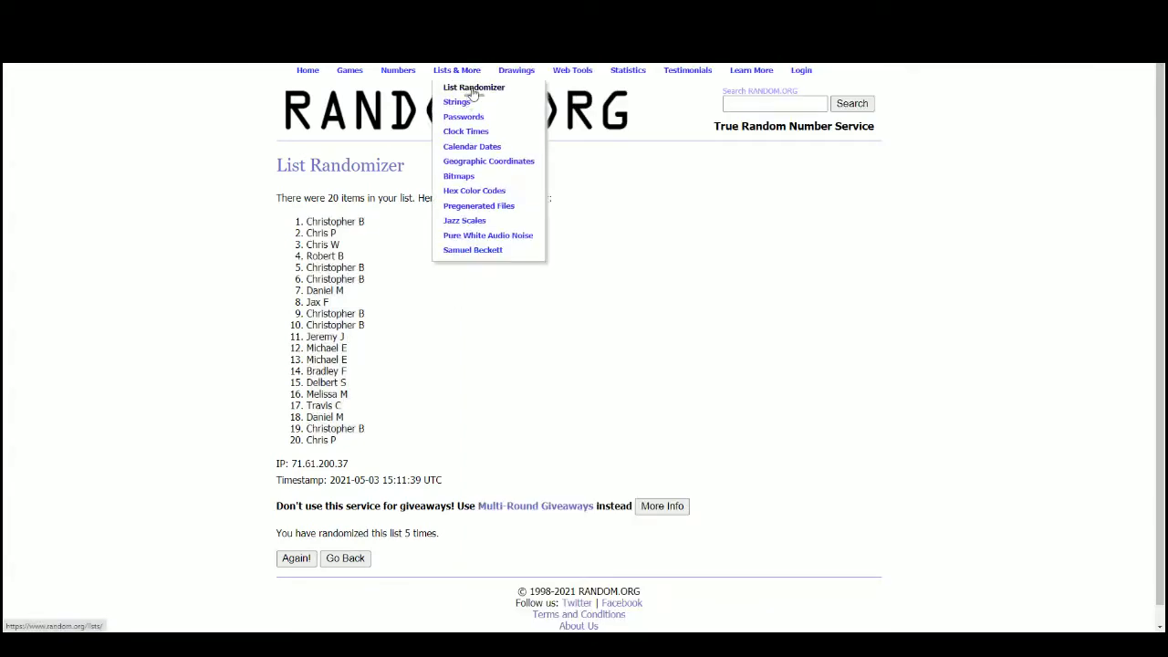
left_click(469, 91)
right_click(363, 339)
left_click(394, 425)
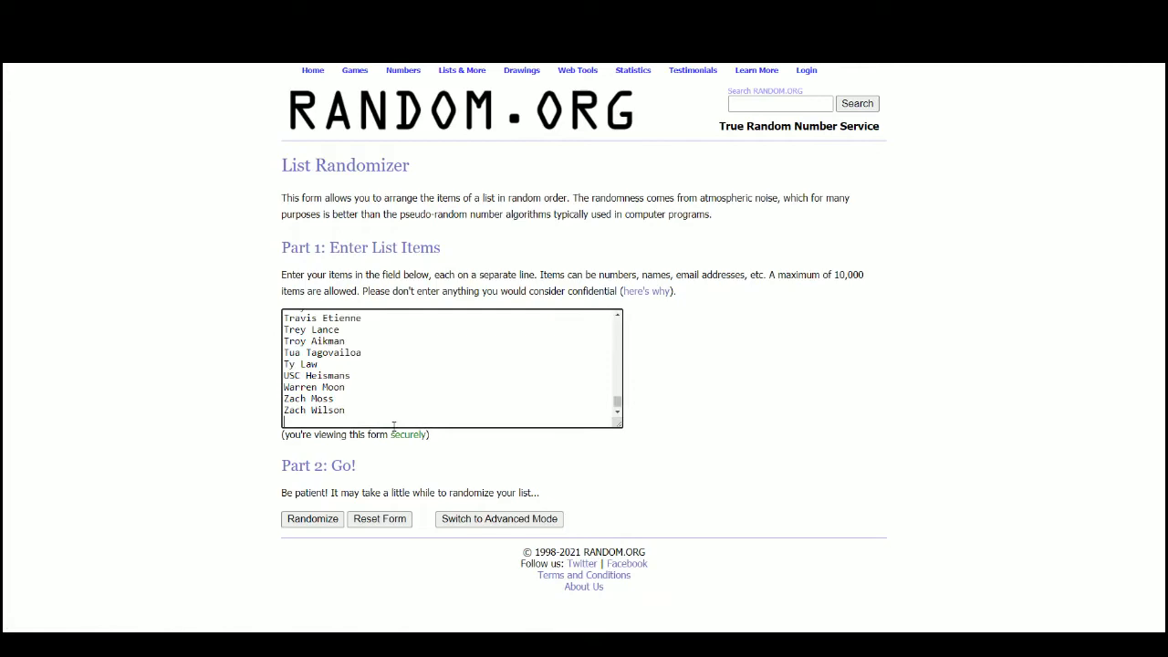
Step: Randomize the player checklist repeatedly
scroll(363, 365, "up", 10)
left_click(317, 518)
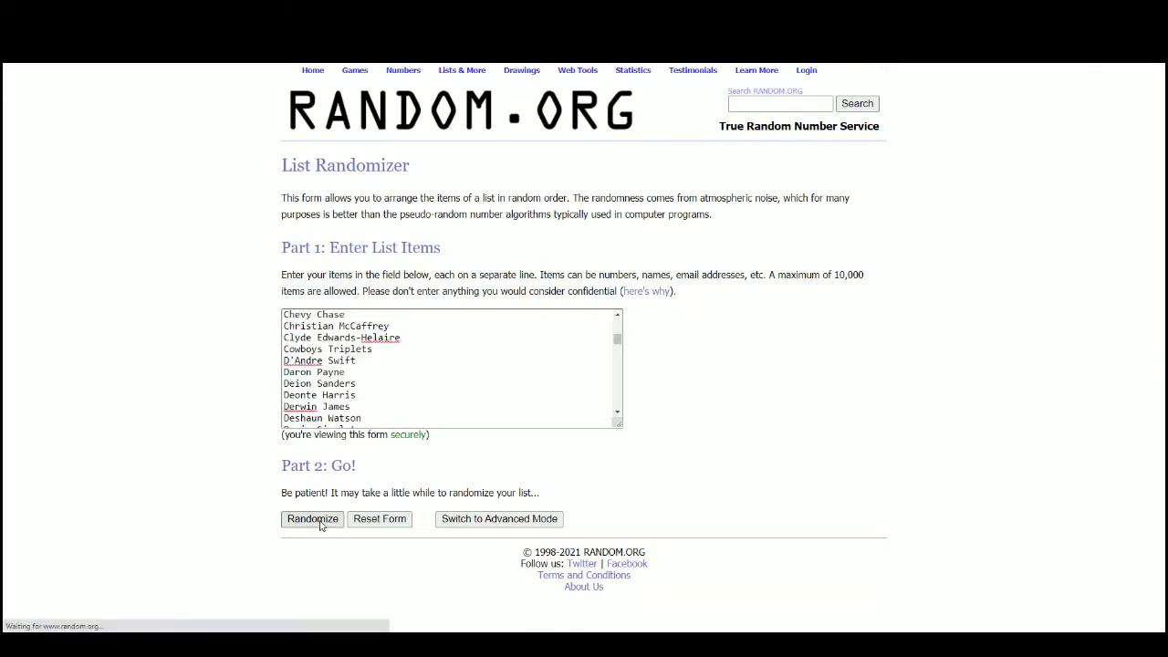
scroll(308, 486, "down", 4)
scroll(308, 485, "down", 5)
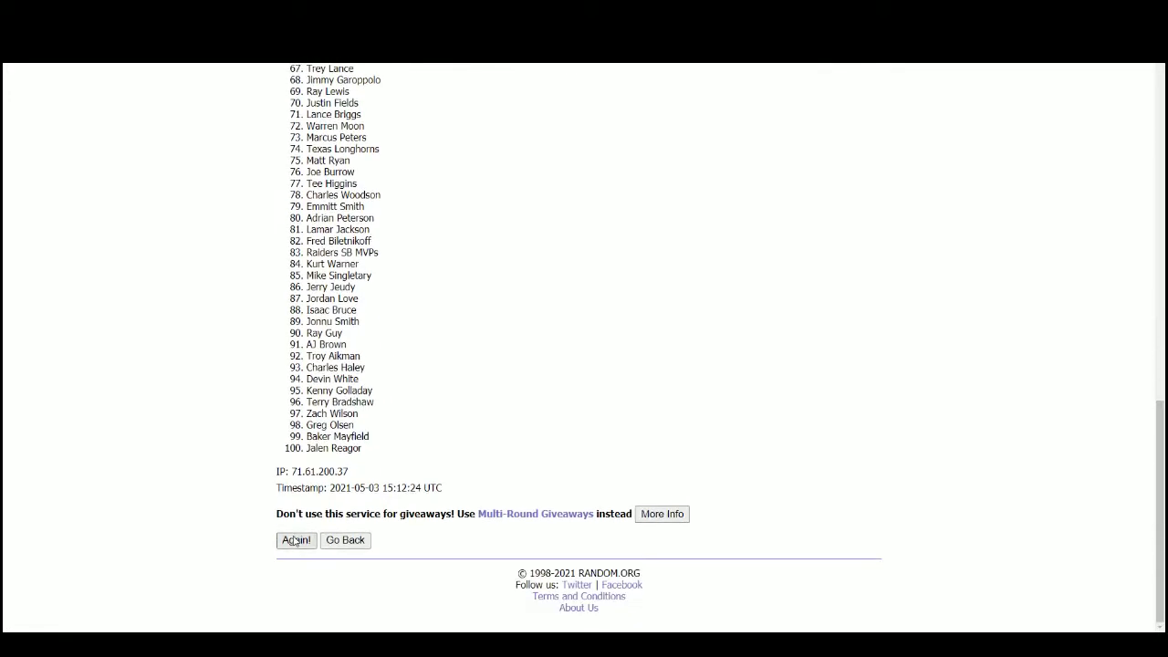
left_click(298, 540)
scroll(284, 511, "down", 6)
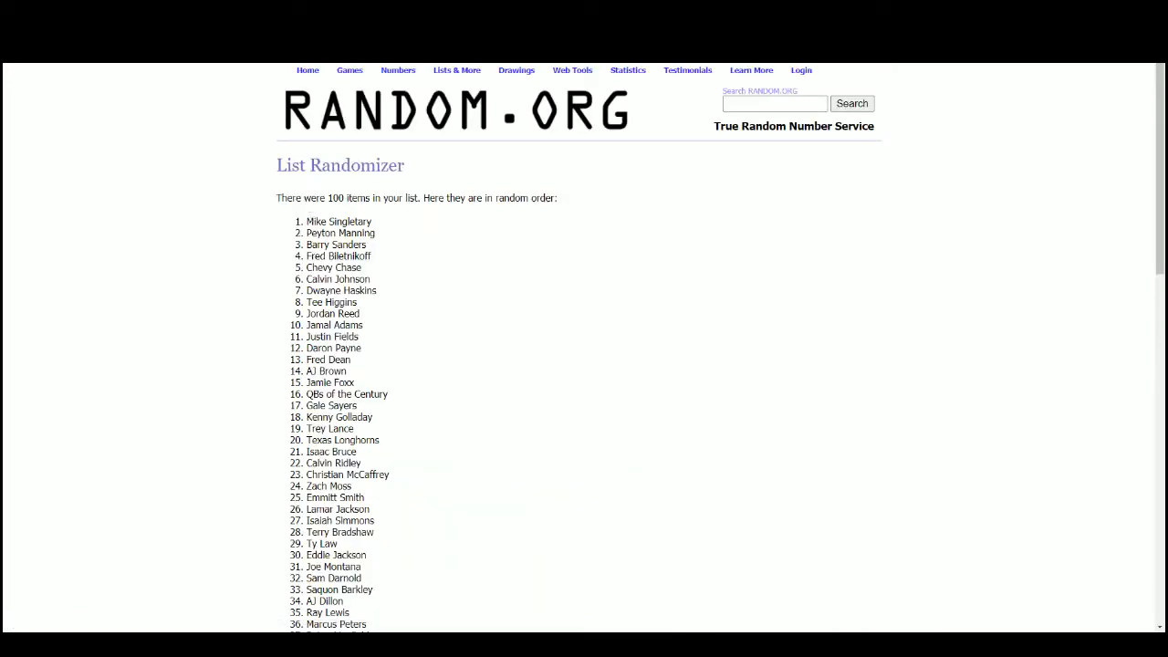
Step: Copy players 1 to 20 from the randomized results and clear the old checklist in B1:B100 of the Excel sheet
left_click_drag(307, 220, 402, 443)
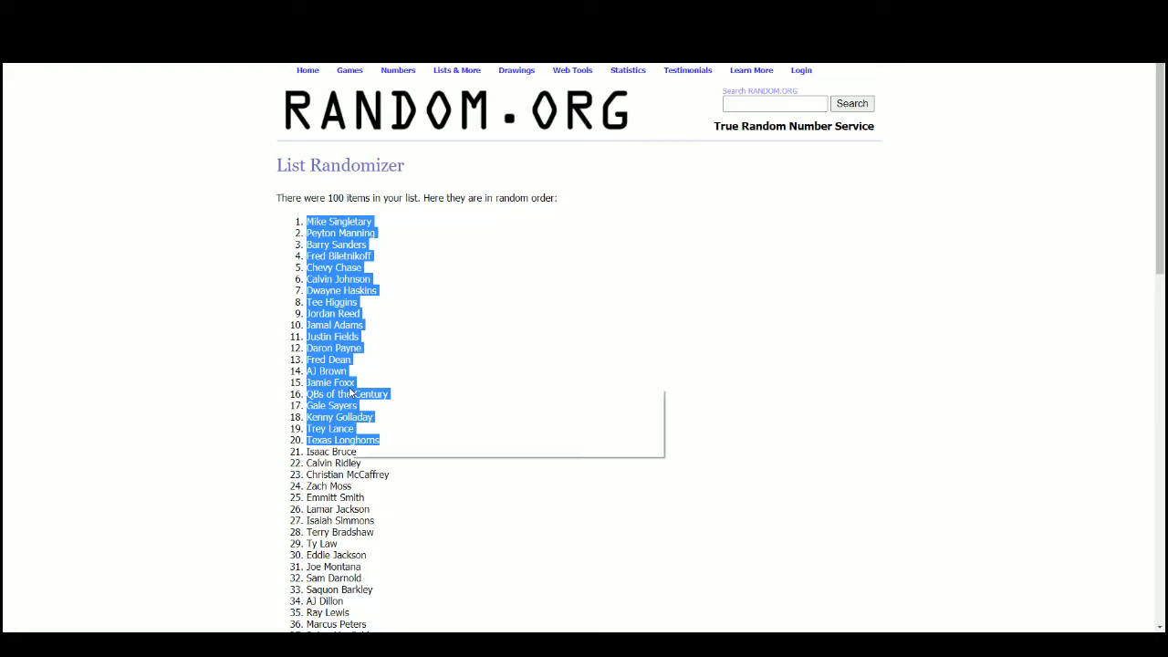
left_click_drag(350, 391, 366, 405)
key("alt+Tab")
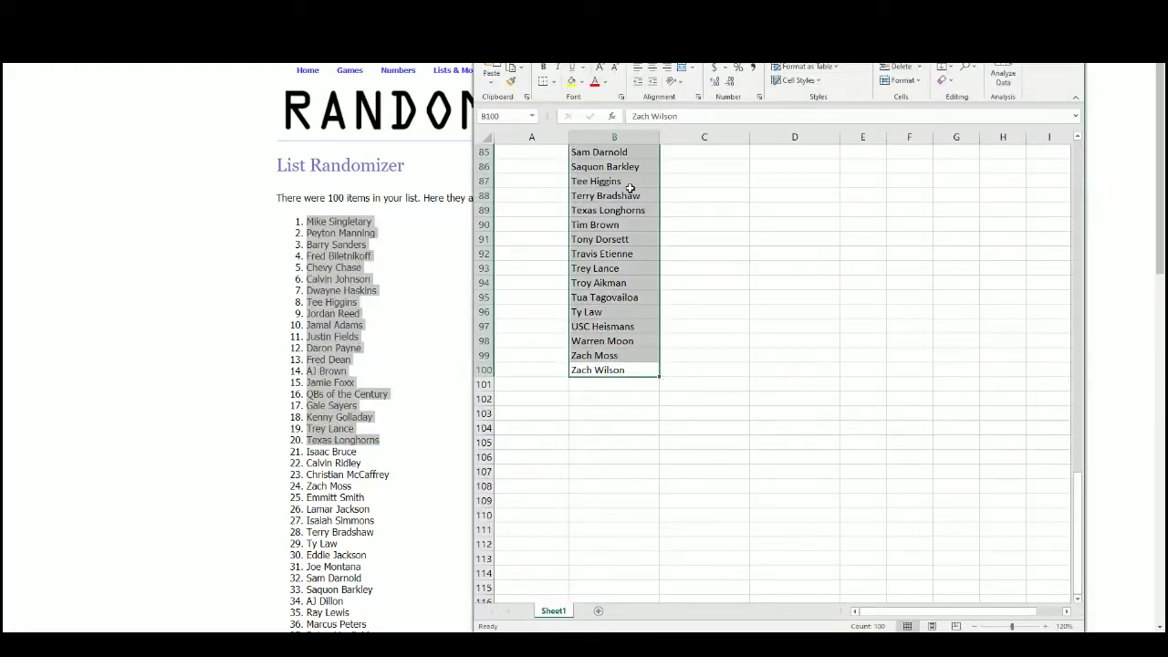
right_click(630, 187)
left_click(684, 341)
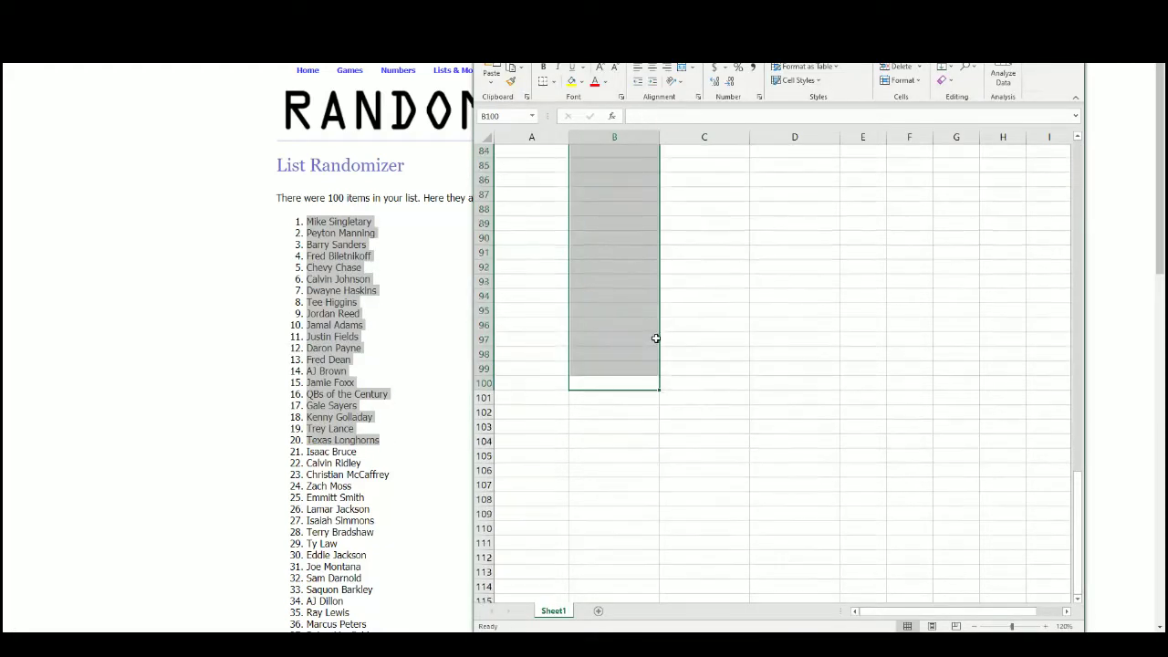
Step: Paste the first 20 randomized players as unformatted text into column B starting at B1
scroll(846, 354, "up", 13)
left_click_drag(1078, 422, 1078, 210)
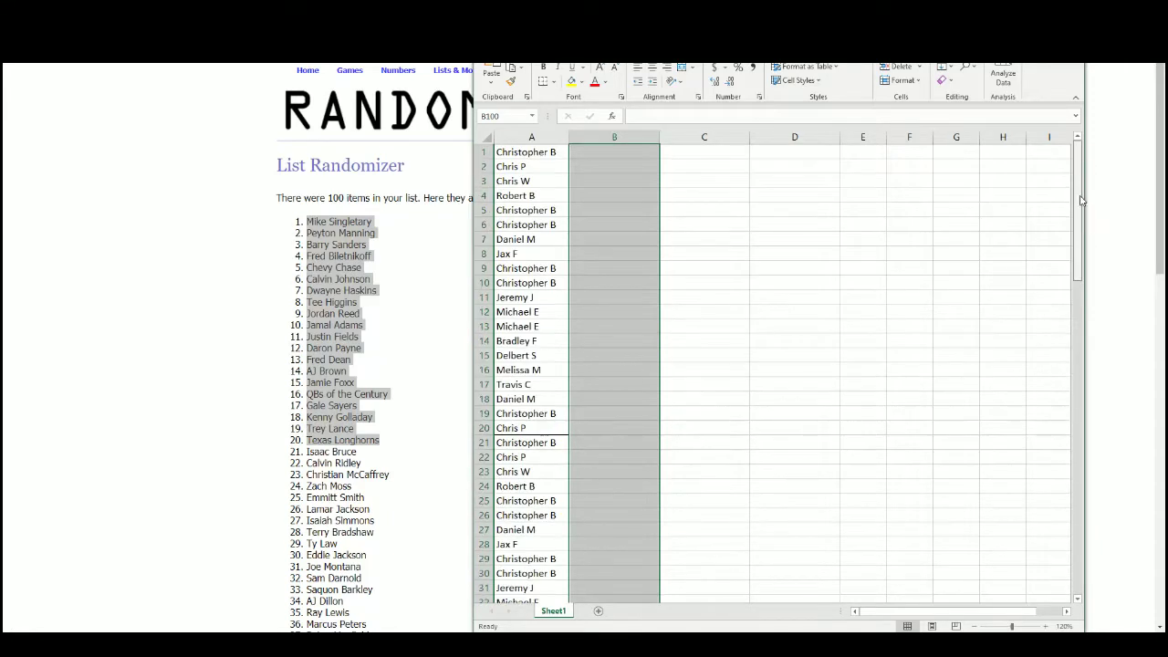
left_click(610, 150)
right_click(611, 149)
left_click(634, 230)
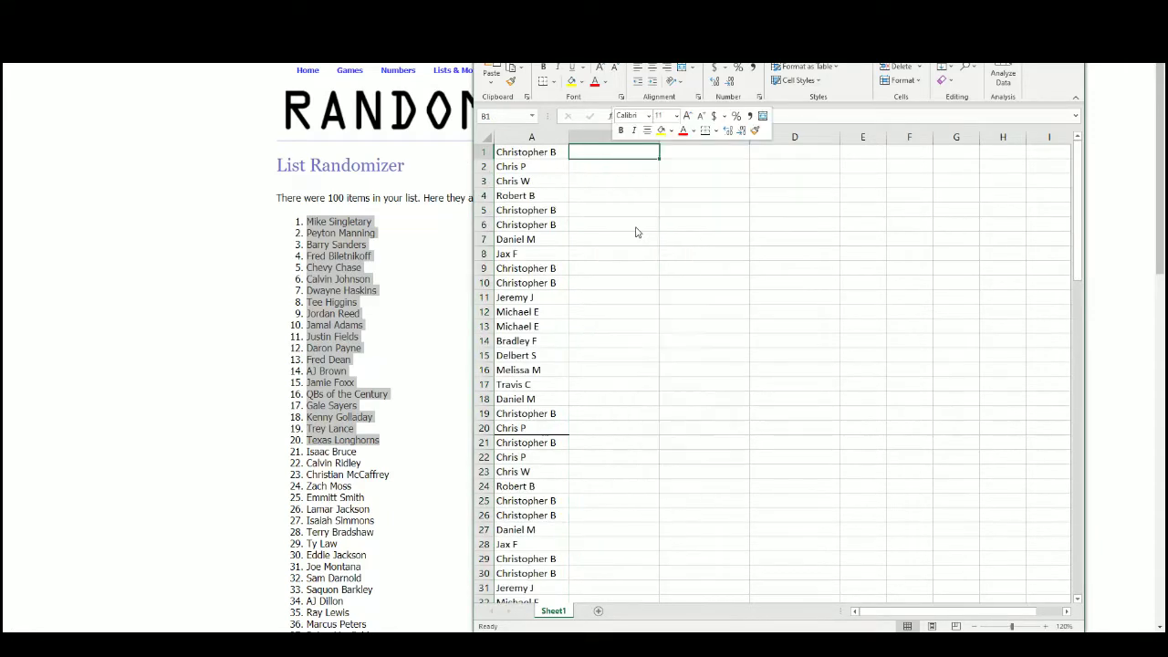
left_click(547, 163)
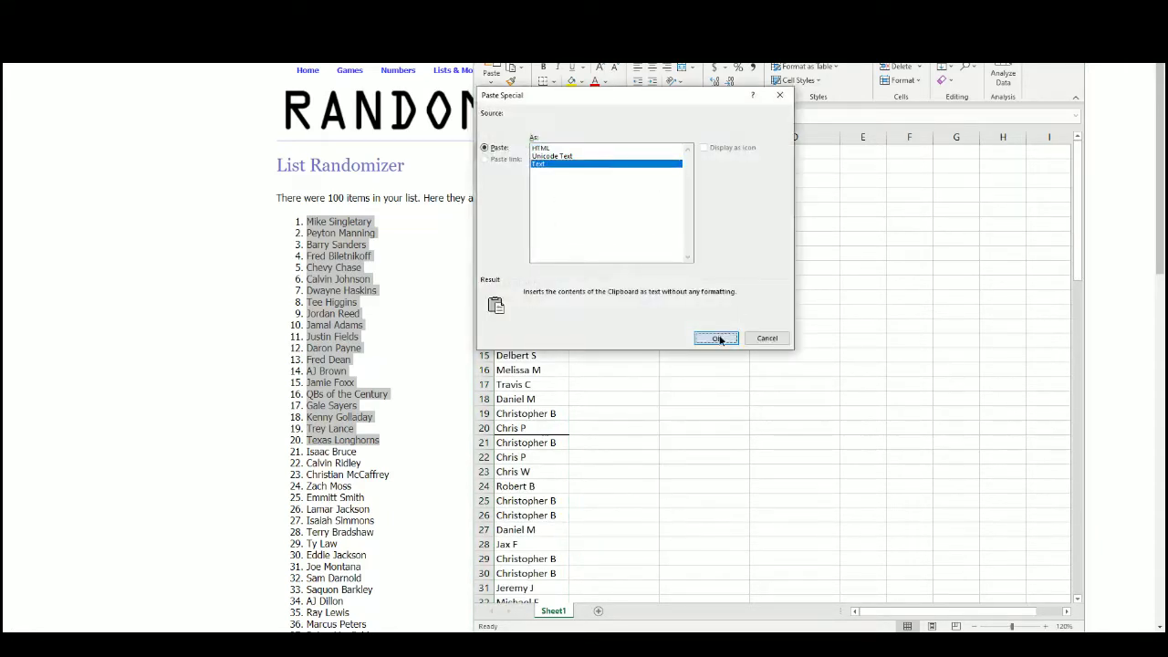
left_click(716, 337)
Step: Select C1 as the next destination and copy players 21 to 40 from the RANDOM.ORG results
left_click(688, 152)
scroll(318, 375, "down", 3)
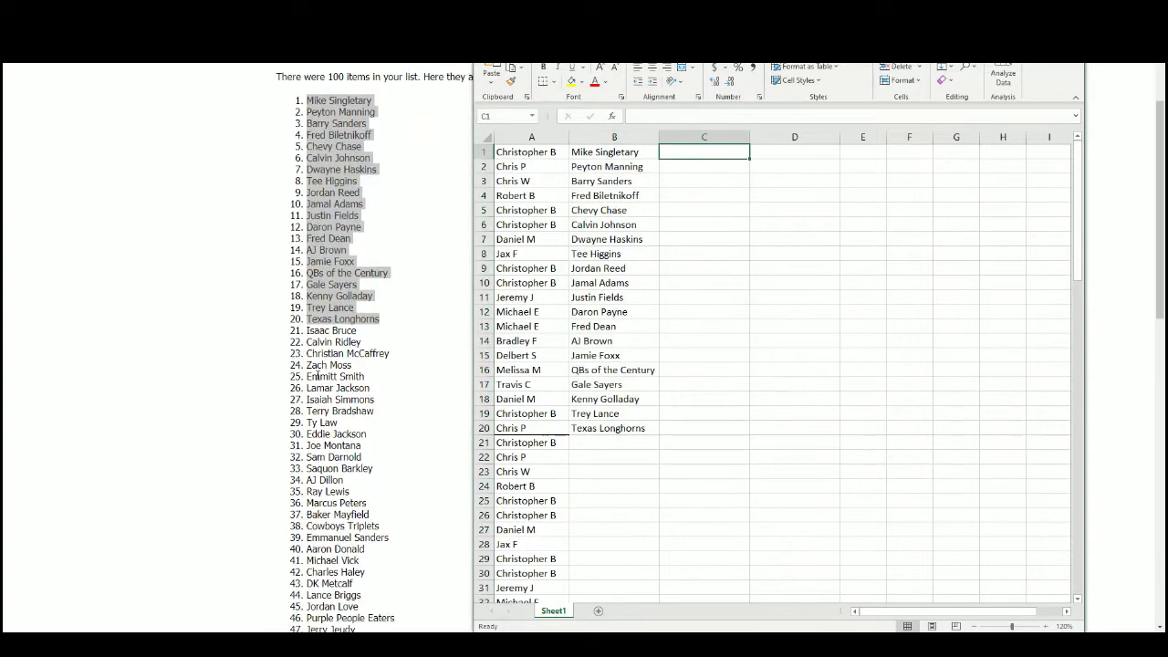
left_click_drag(307, 330, 383, 553)
right_click(347, 516)
left_click(351, 516)
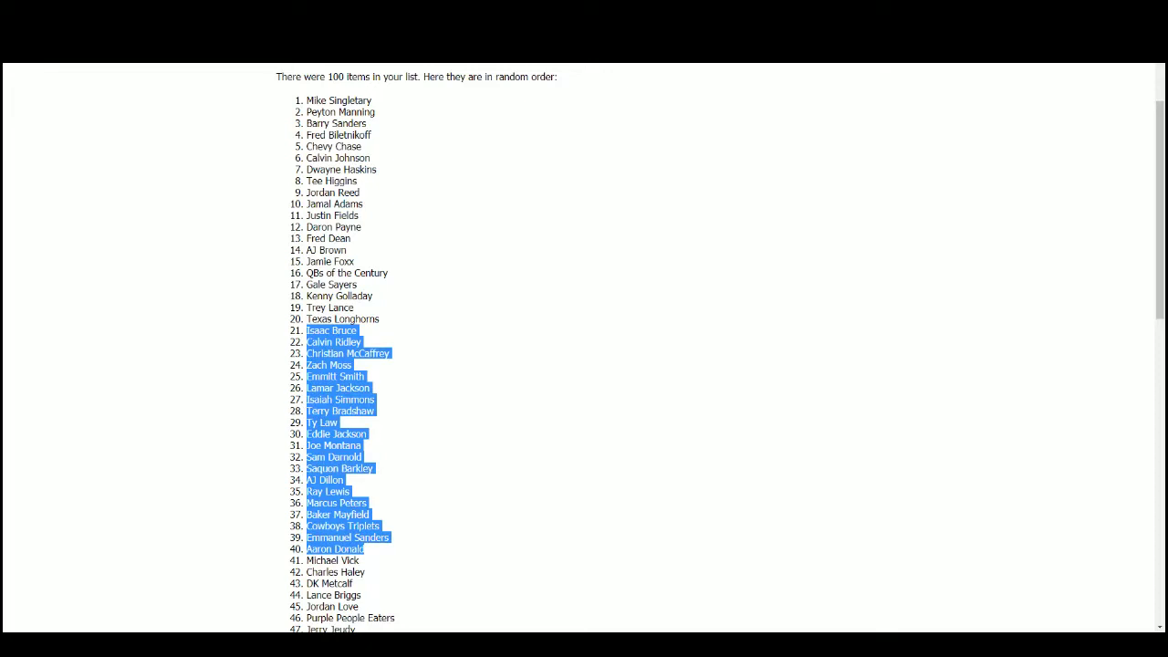
Step: Switch to Excel and paste players 21 to 40 as unformatted text into column C starting at C1
key("alt+Tab")
right_click(701, 151)
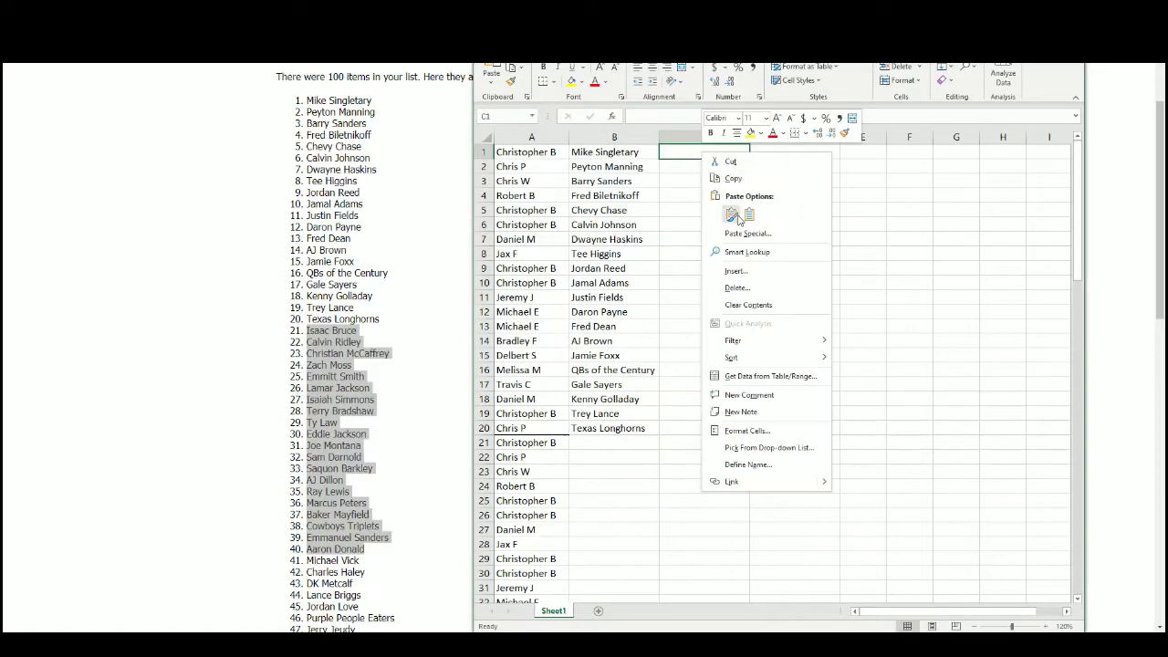
left_click(747, 233)
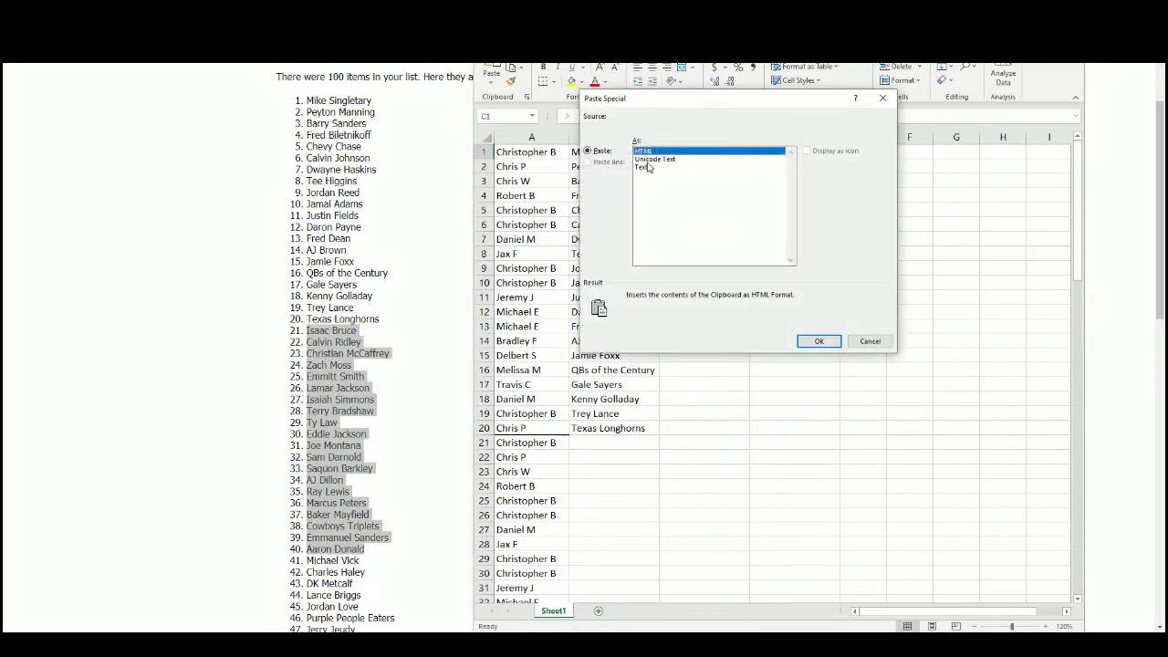
left_click(646, 167)
left_click(820, 341)
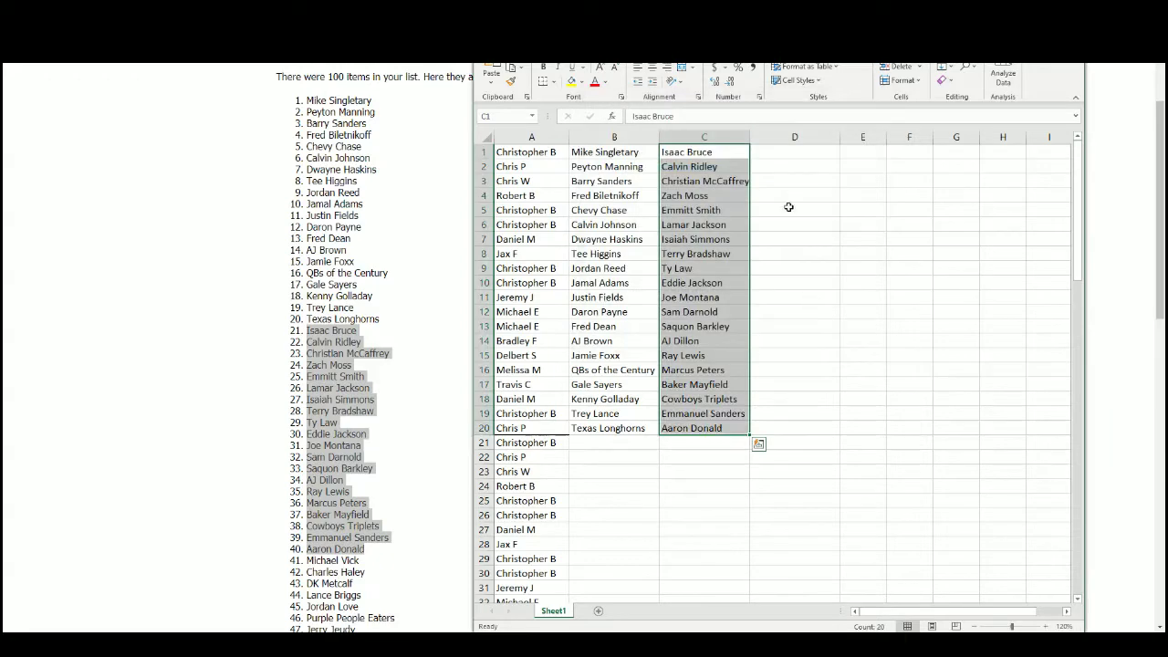
Step: Copy players 41 to 60 from the RANDOM.ORG results and paste them as unformatted text into column D starting at D1
left_click(785, 156)
scroll(404, 495, "down", 3)
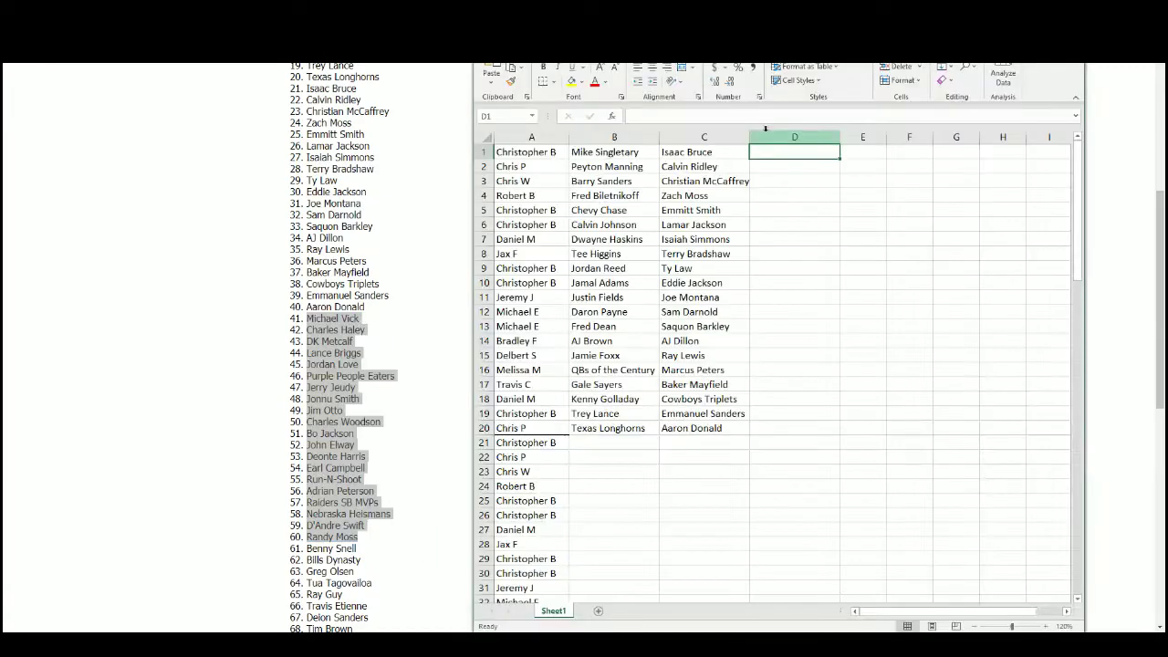
right_click(778, 153)
left_click(803, 235)
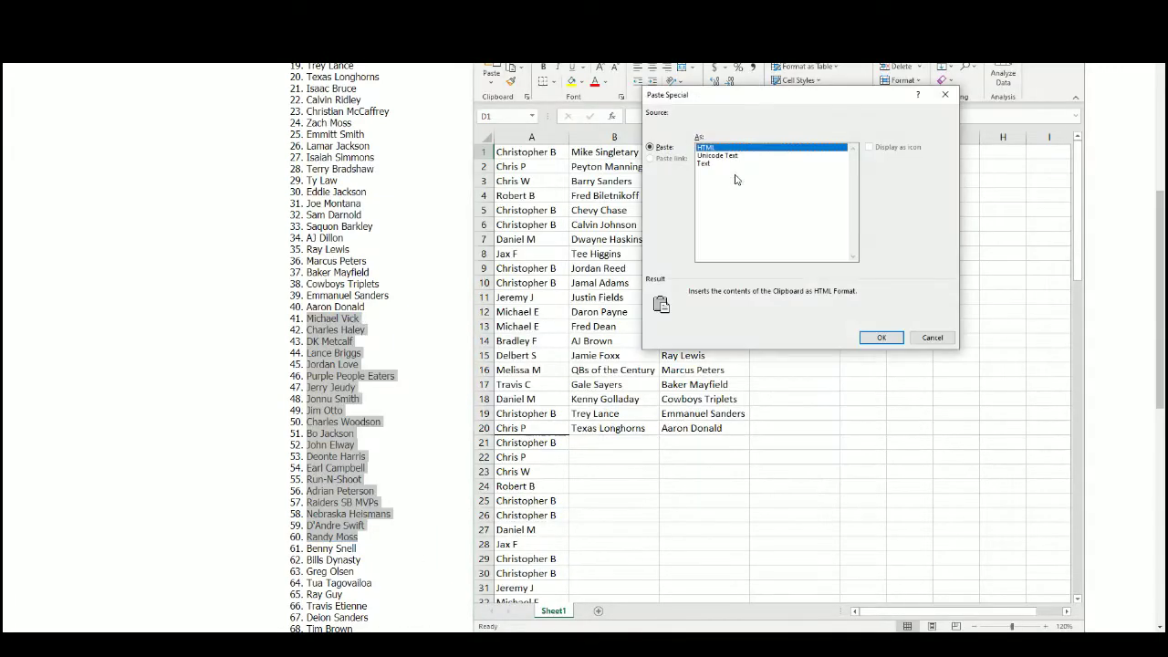
left_click(721, 164)
left_click(882, 338)
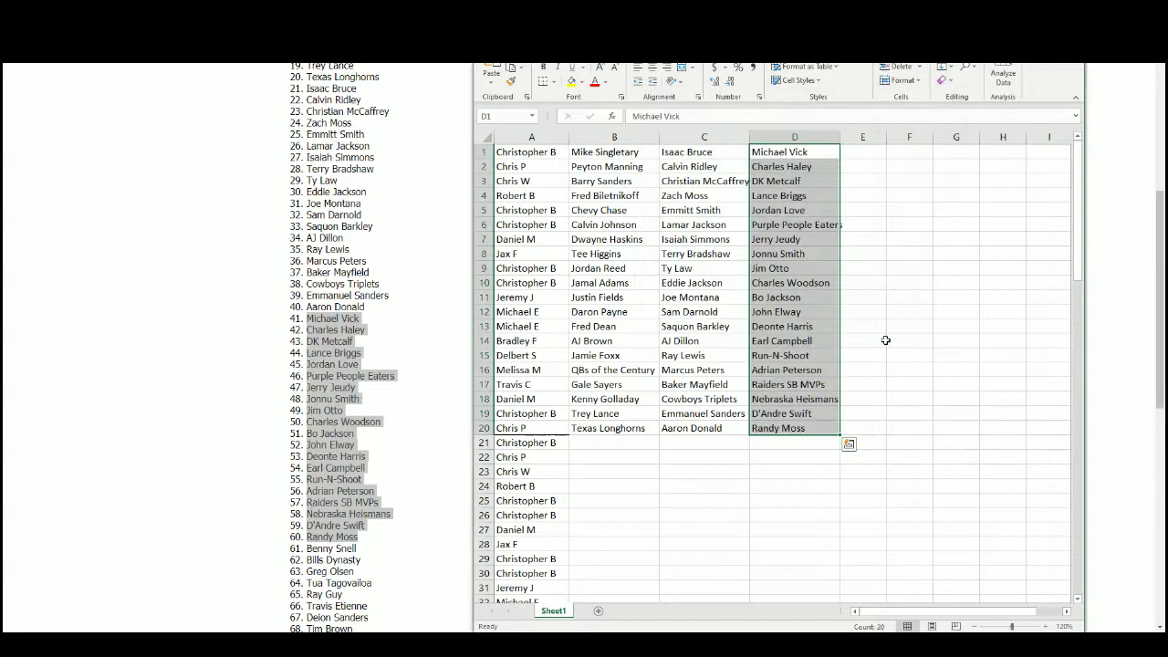
Step: Add a bottom border across A20:D20 to separate the first block of customers and players
scroll(791, 358, "down", 1)
scroll(790, 358, "down", 4)
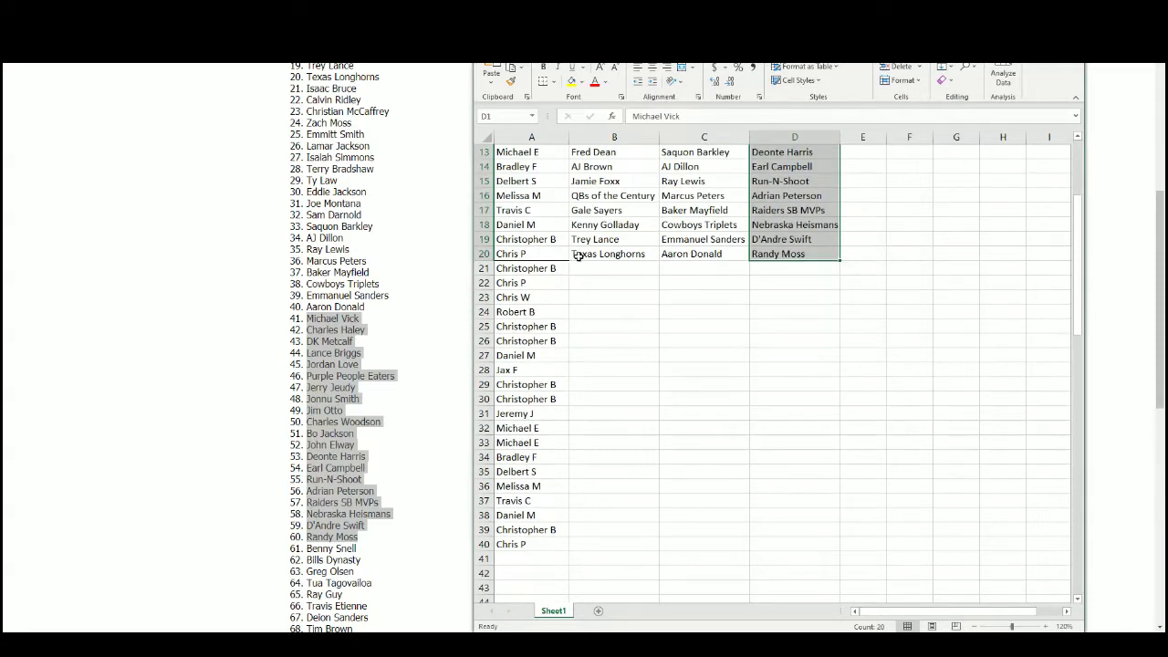
left_click_drag(558, 255, 794, 255)
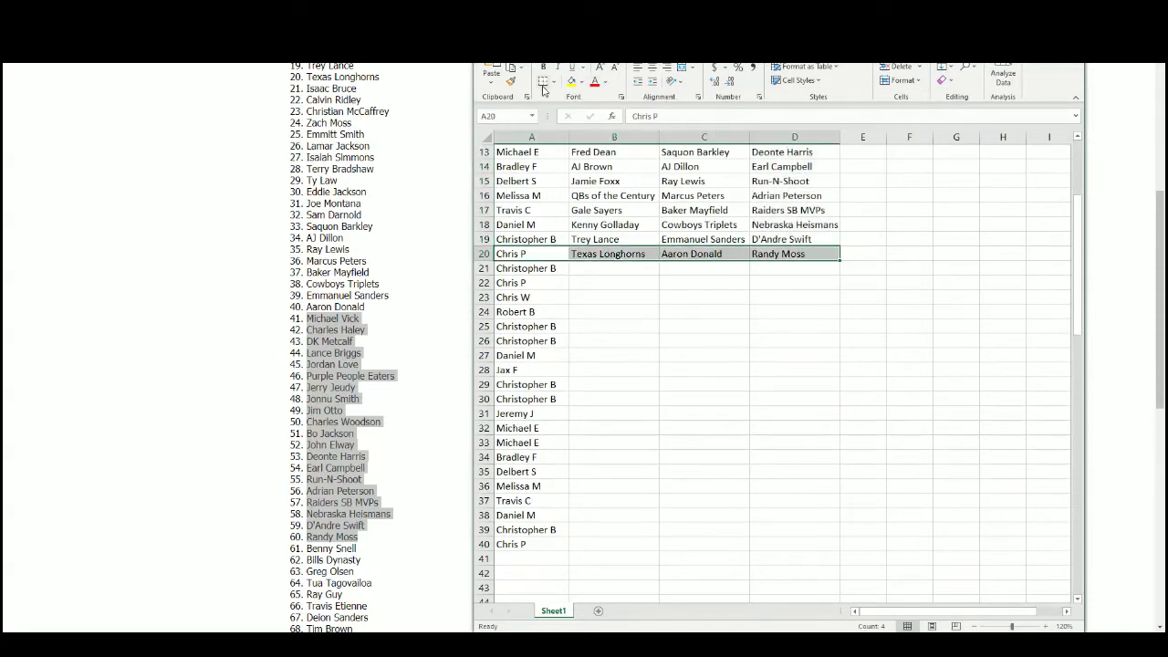
Step: Copy players 61 to 80 from the randomized results and paste them as unformatted text into column B starting at B21
left_click(602, 265)
scroll(454, 315, "down", 9)
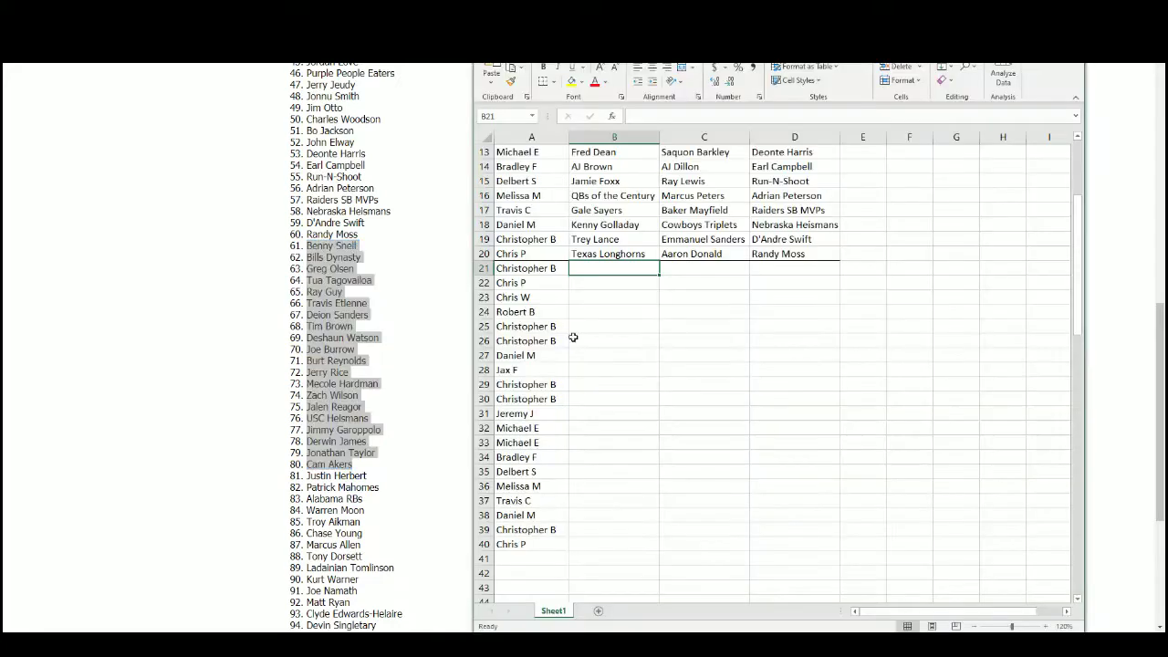
right_click(594, 268)
left_click(613, 330)
left_click(559, 284)
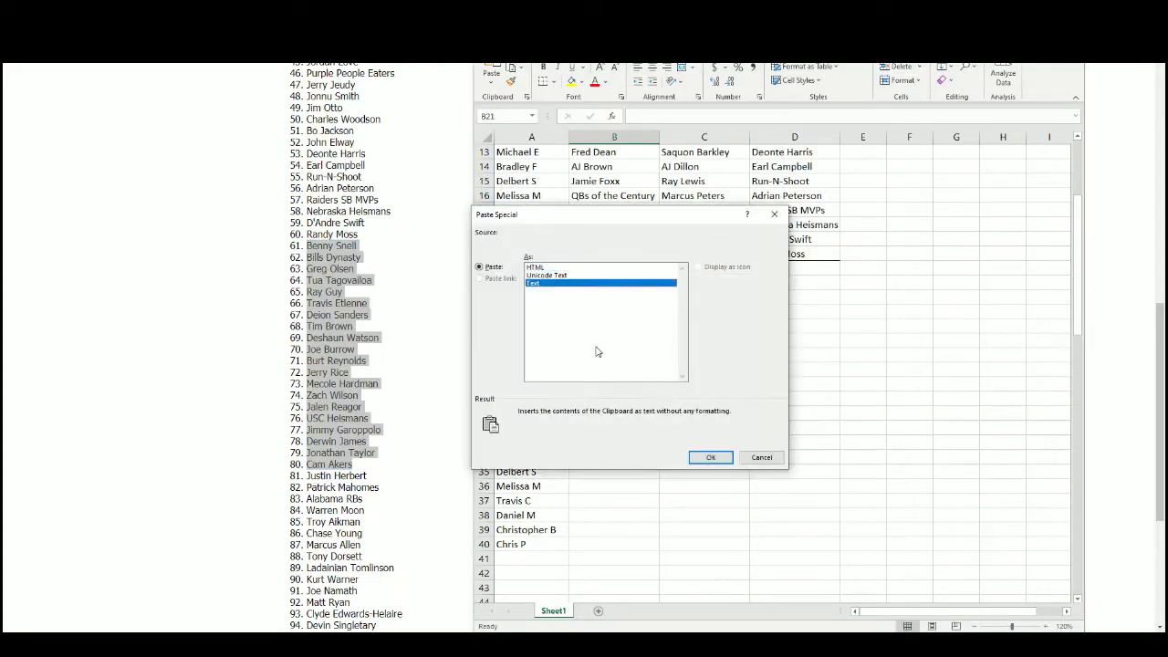
left_click(710, 457)
Step: Select C21 as the next destination and copy players 81 to 100 from the RANDOM.ORG results
left_click(699, 269)
scroll(364, 338, "down", 5)
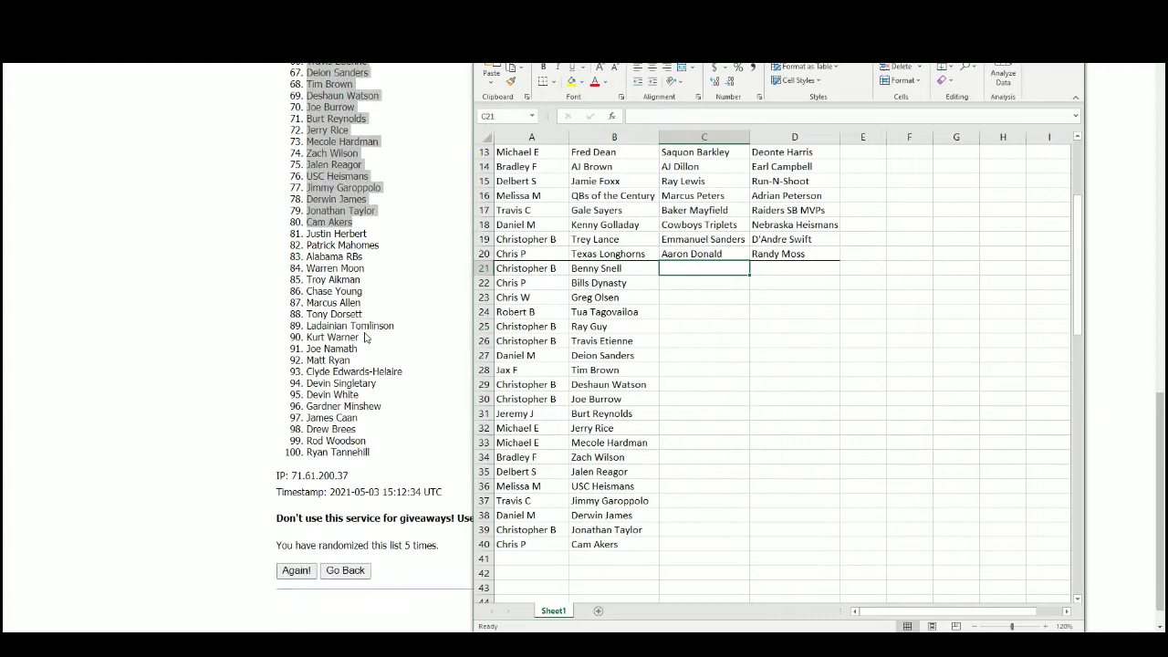
left_click_drag(304, 239, 392, 459)
right_click(344, 364)
left_click(363, 370)
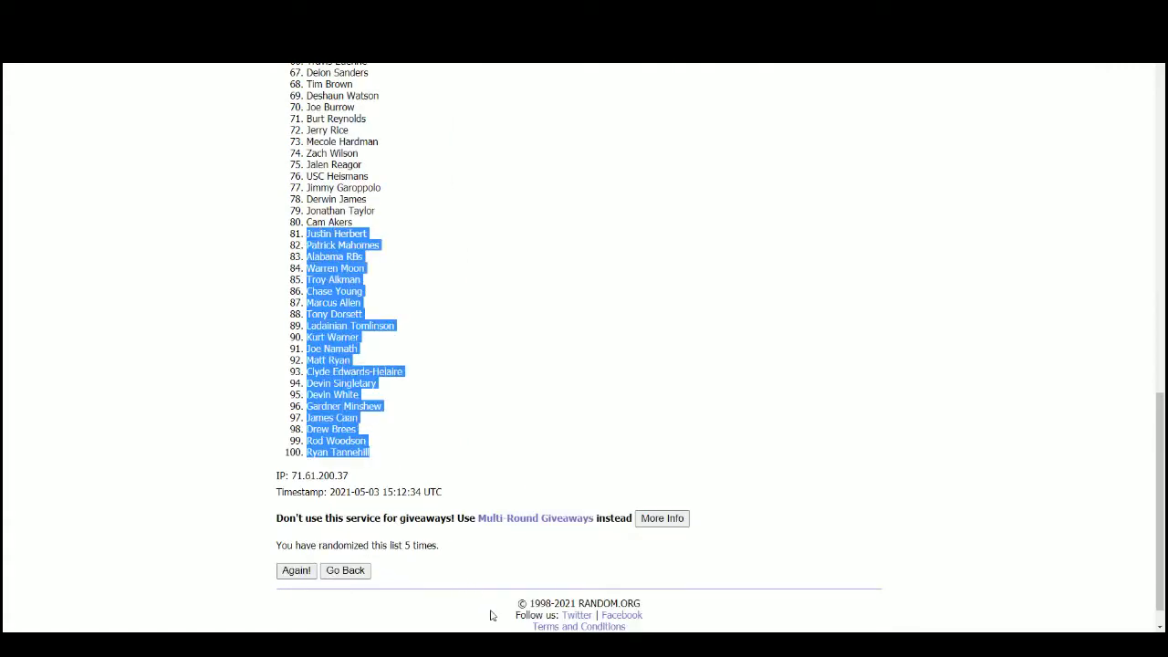
Step: Switch to Excel and paste players 81 to 100 as unformatted text into column C starting at C21
key("alt+Tab")
right_click(673, 266)
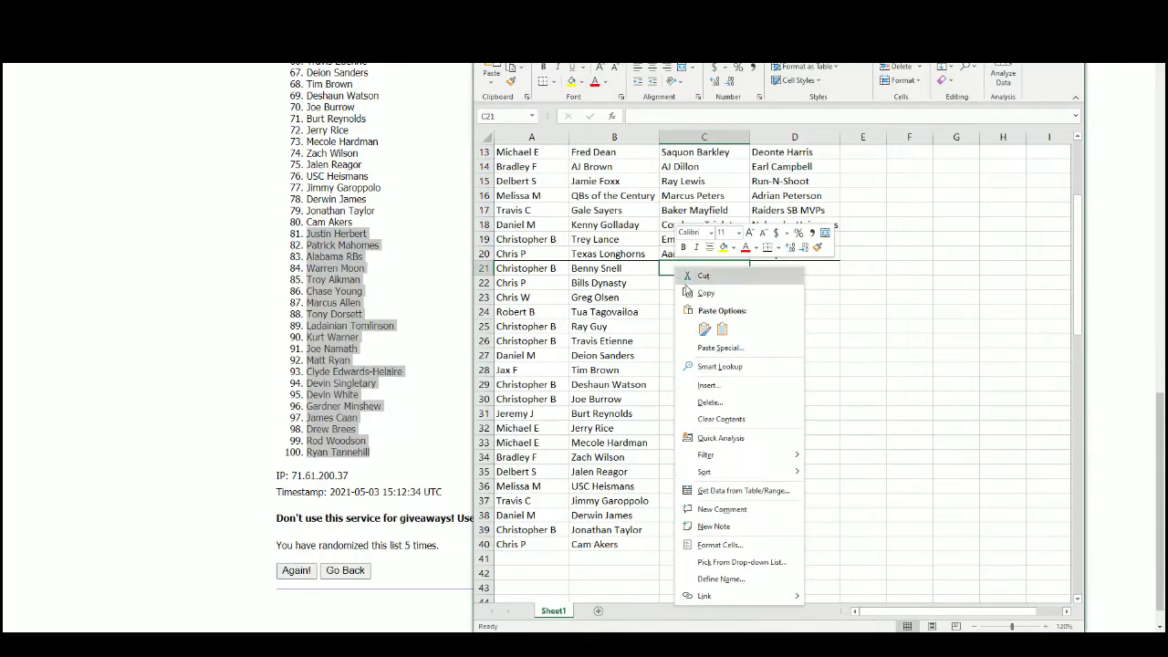
left_click(703, 363)
left_click(619, 287)
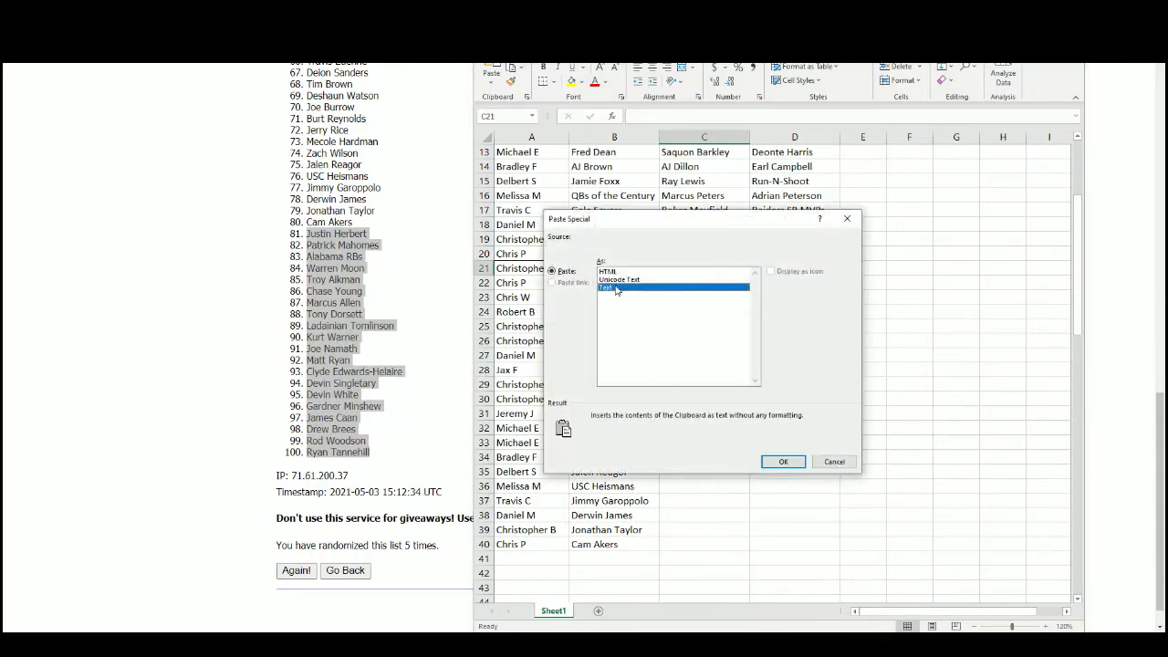
left_click(783, 462)
Step: Zoom the sheet to 140% and select A1:D1 to review the first customer's players
scroll(654, 369, "up", 4)
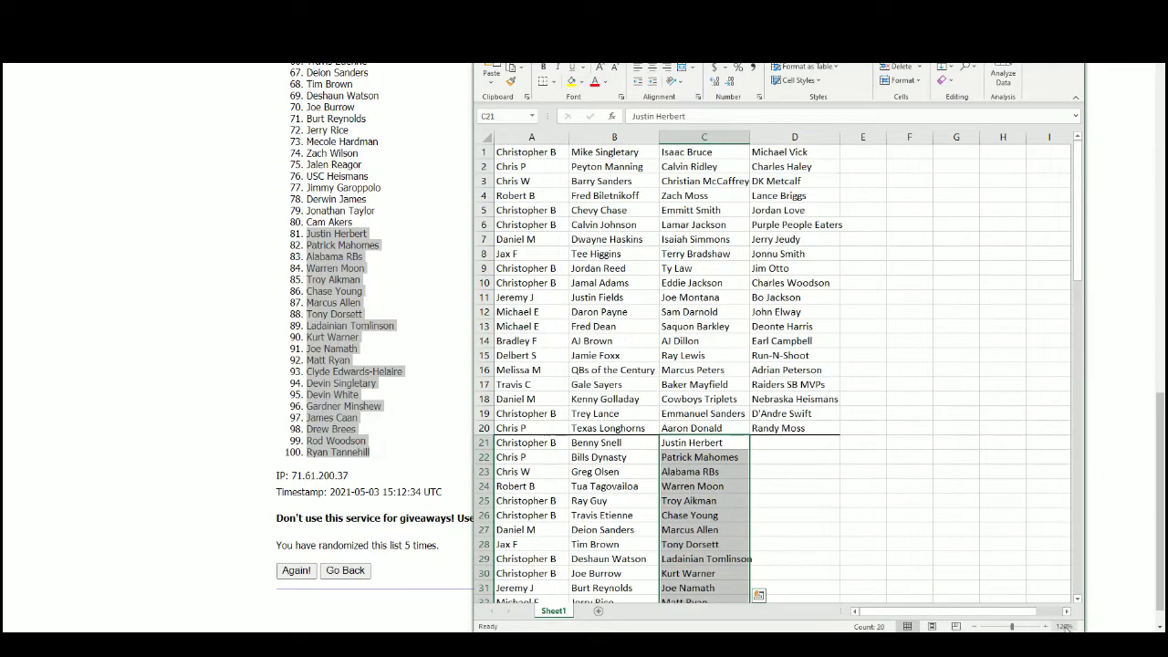
left_click(1047, 627)
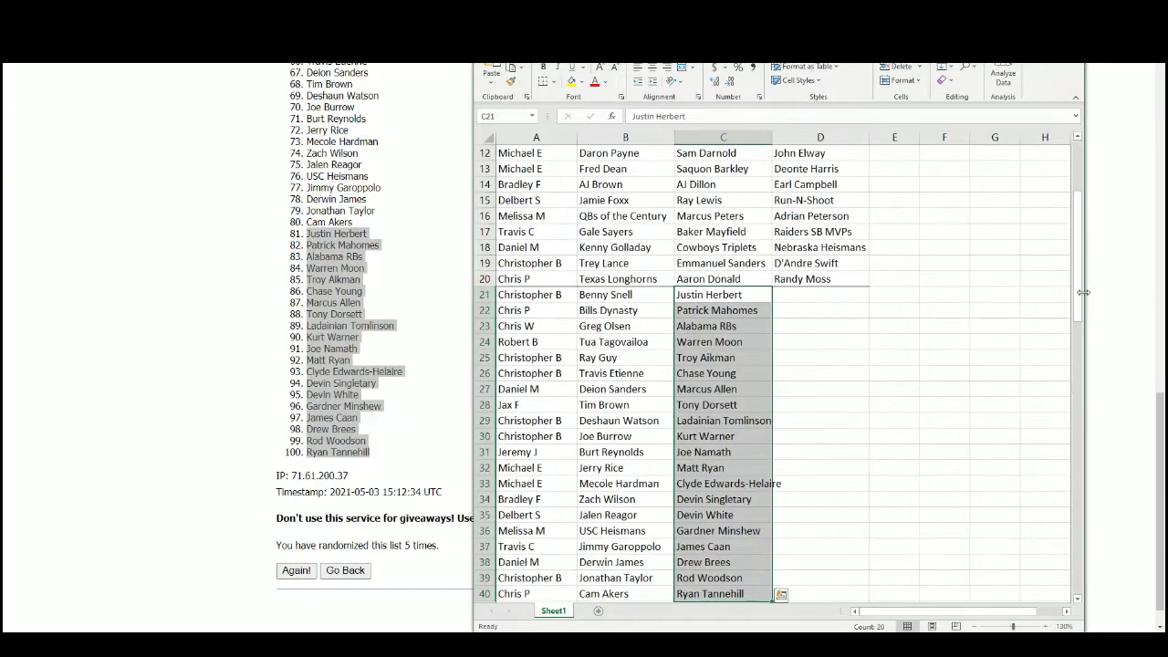
left_click_drag(1083, 292, 1080, 239)
left_click(553, 138)
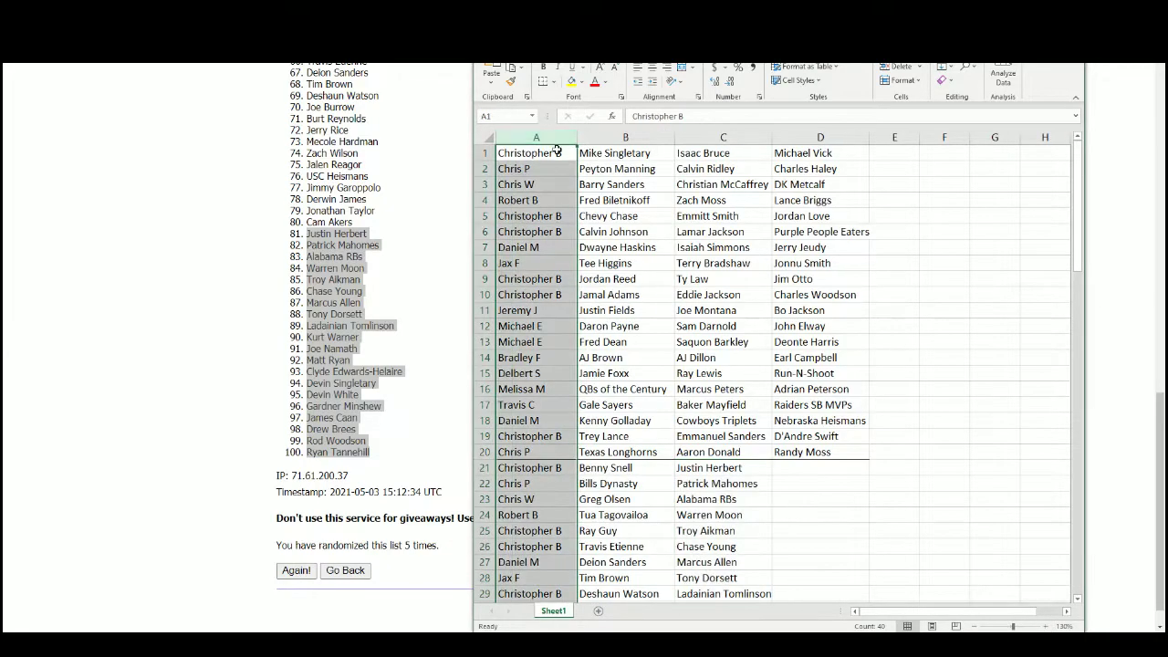
left_click(557, 152)
left_click(1045, 627)
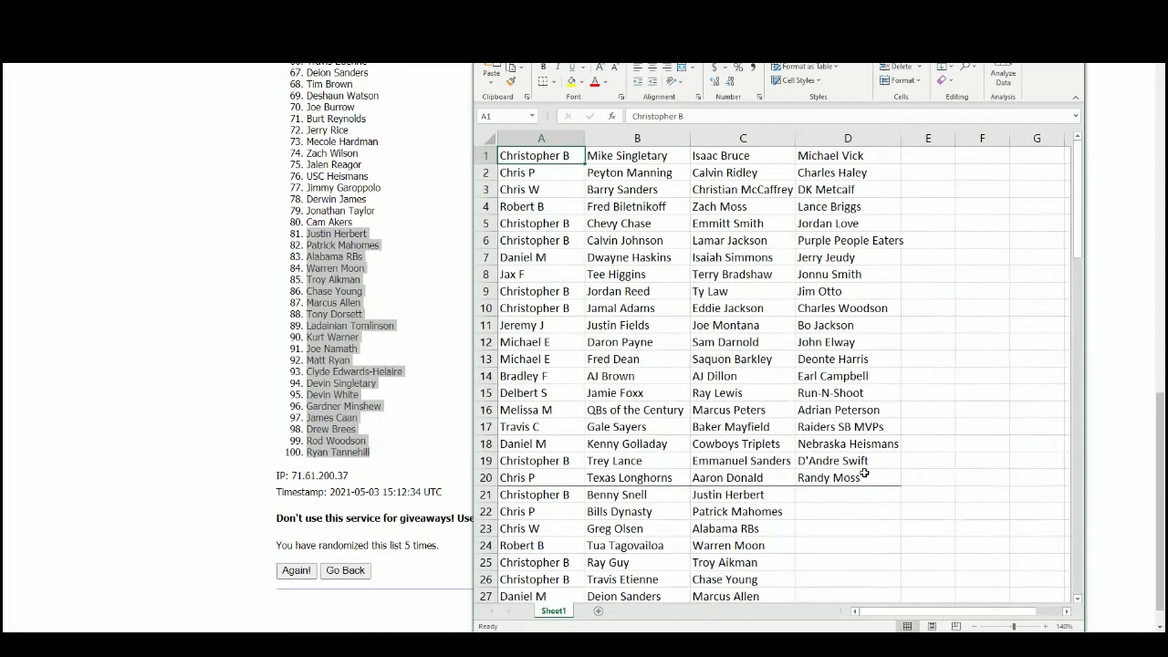
left_click_drag(567, 163, 836, 154)
key("alt+f")
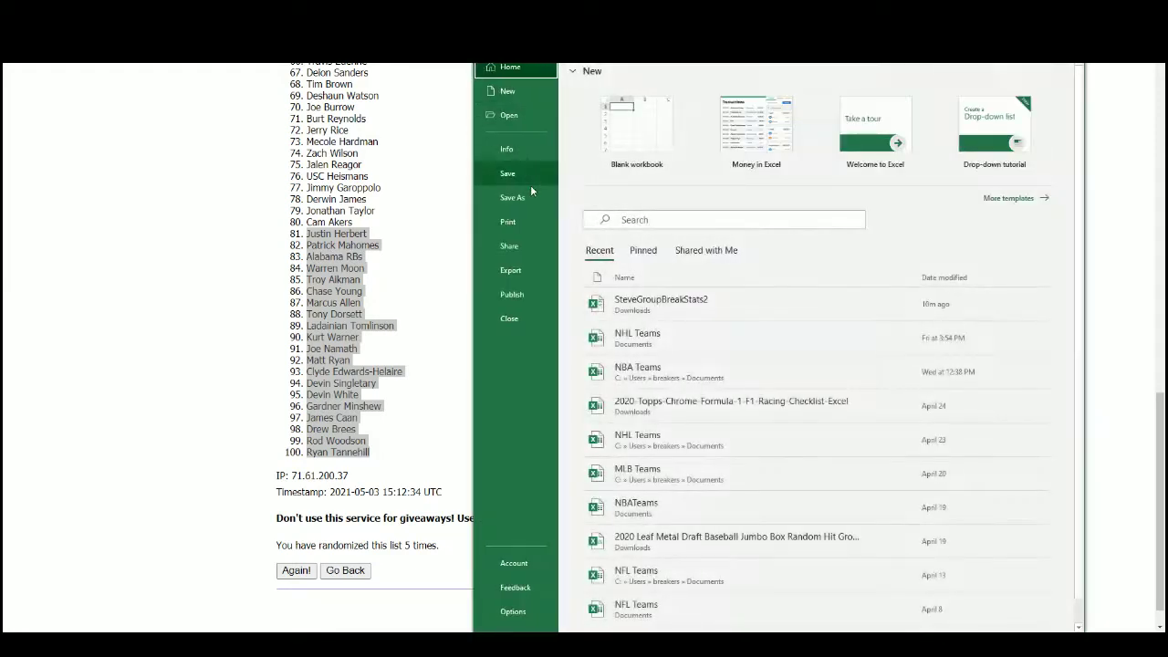
left_click(508, 219)
key("Escape")
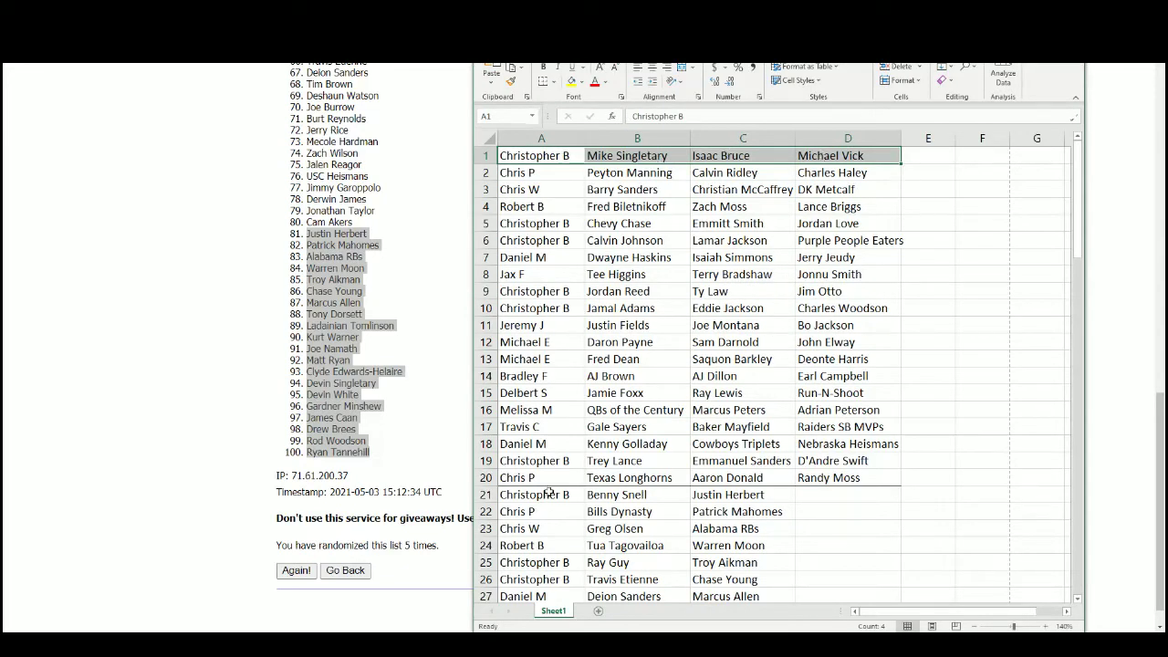
Step: Review the first three customers' players by selecting A21:C21, then the paired rows 2 and 22, and 3 and 23
left_click_drag(548, 494, 709, 494)
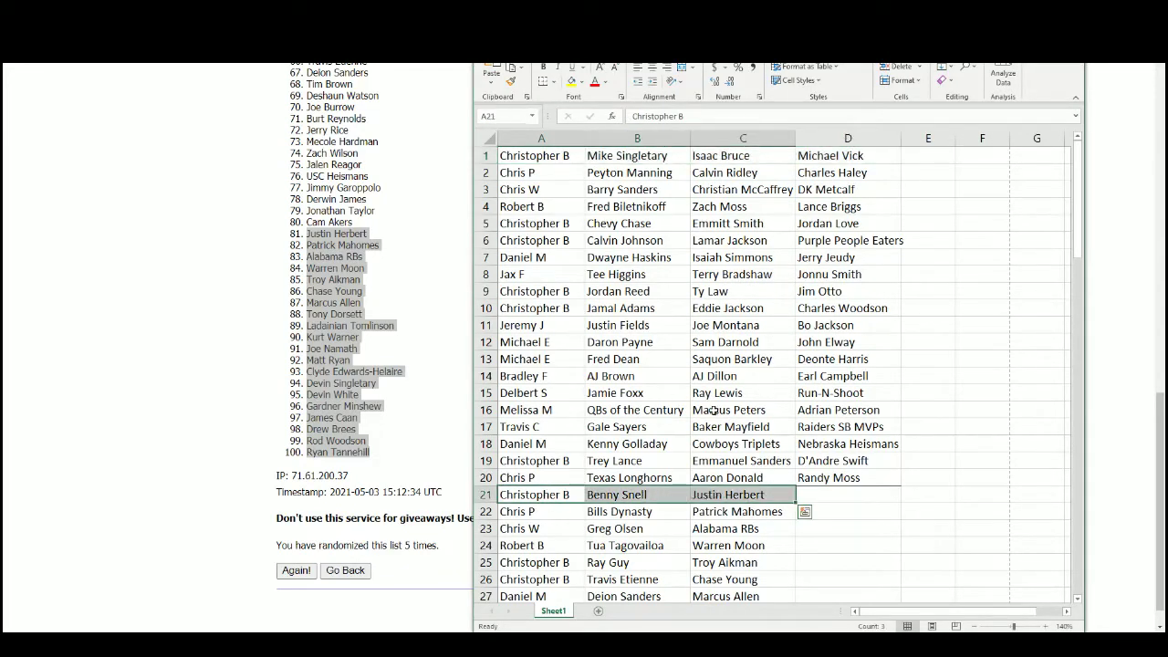
left_click_drag(543, 172, 703, 174)
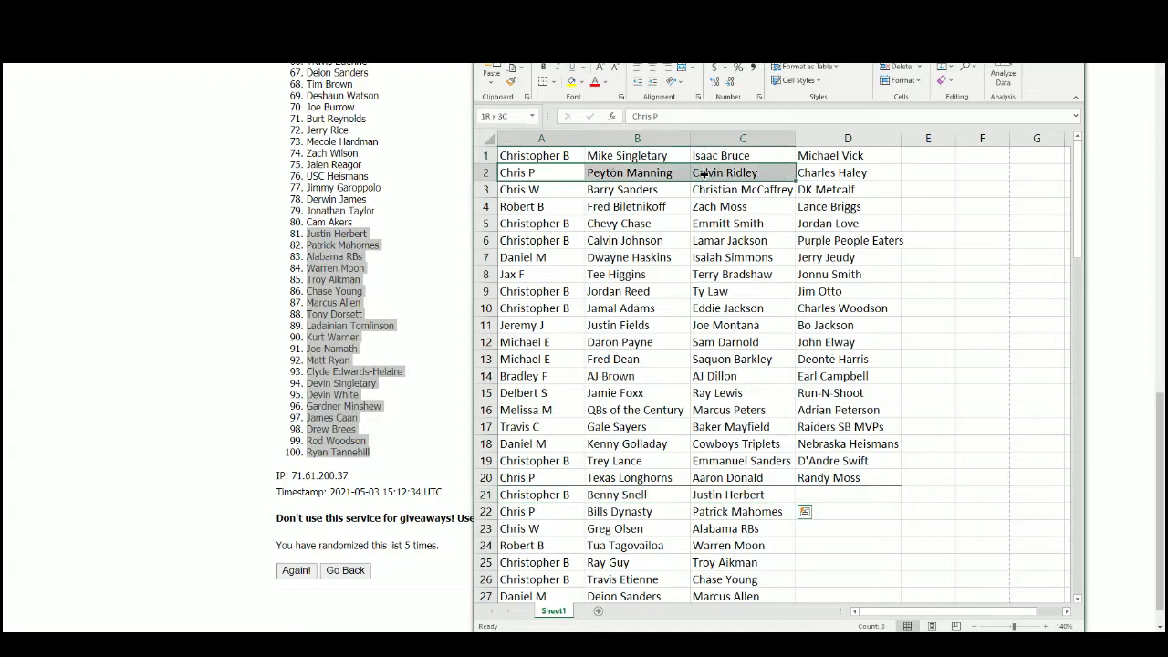
left_click_drag(795, 172, 796, 172)
left_click_drag(570, 513, 694, 511)
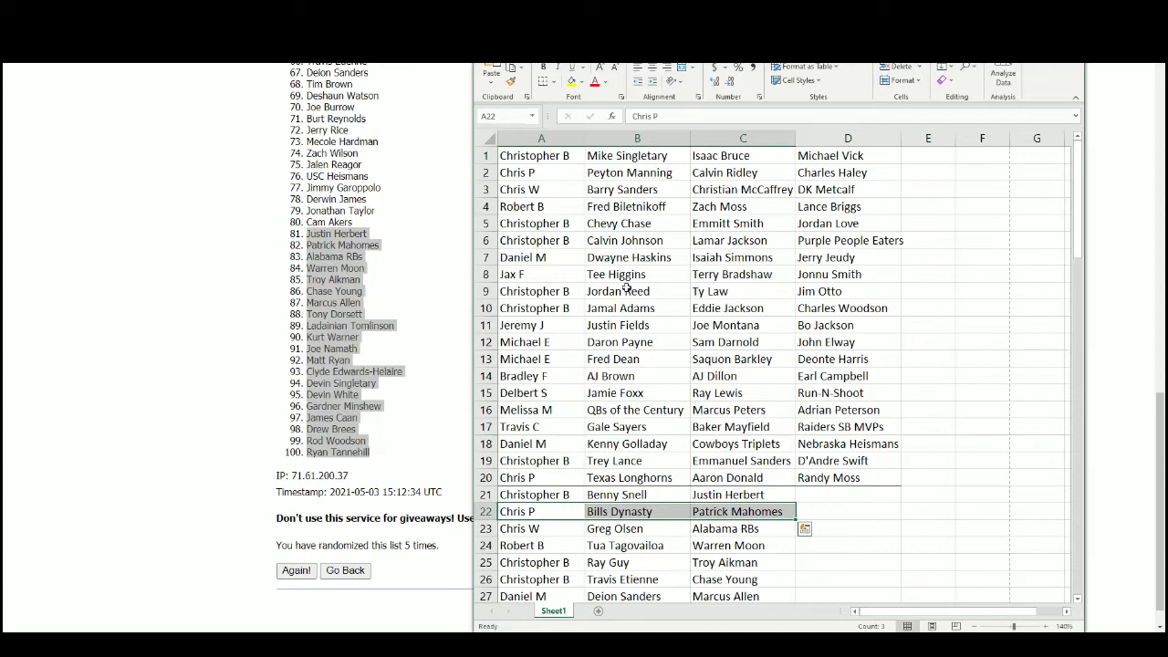
left_click_drag(566, 187, 808, 189)
left_click_drag(548, 525, 715, 531)
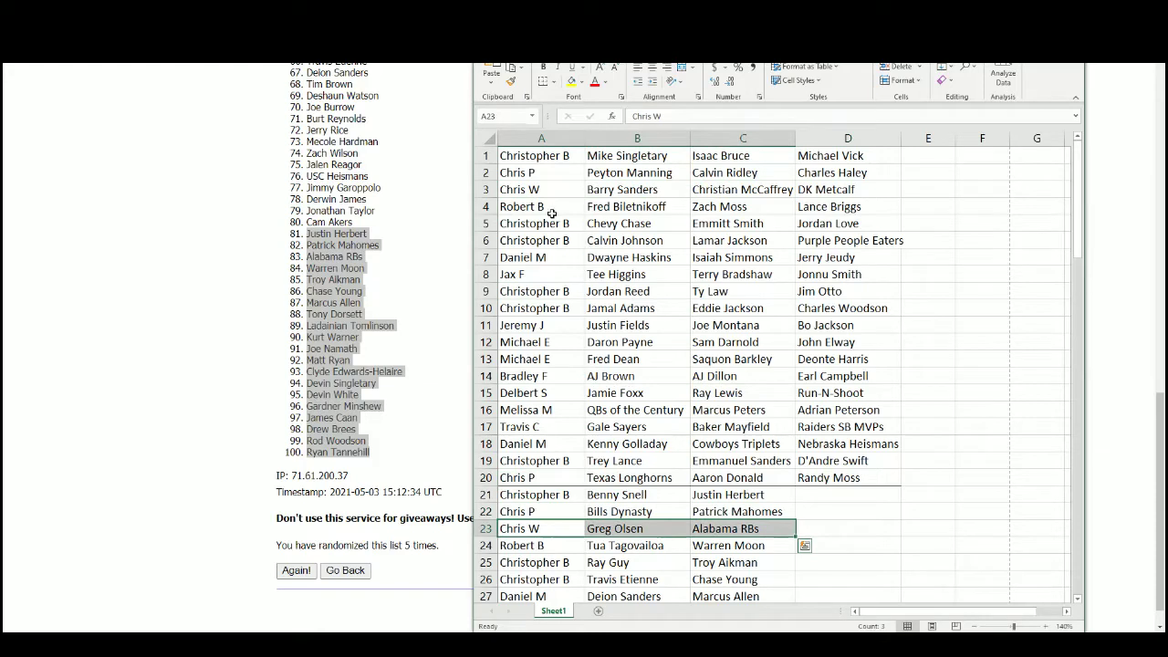
Step: Review the players in row 4 with row 24, and in rows 5–6 with rows 25–26, by selecting each range
left_click_drag(554, 210, 590, 207)
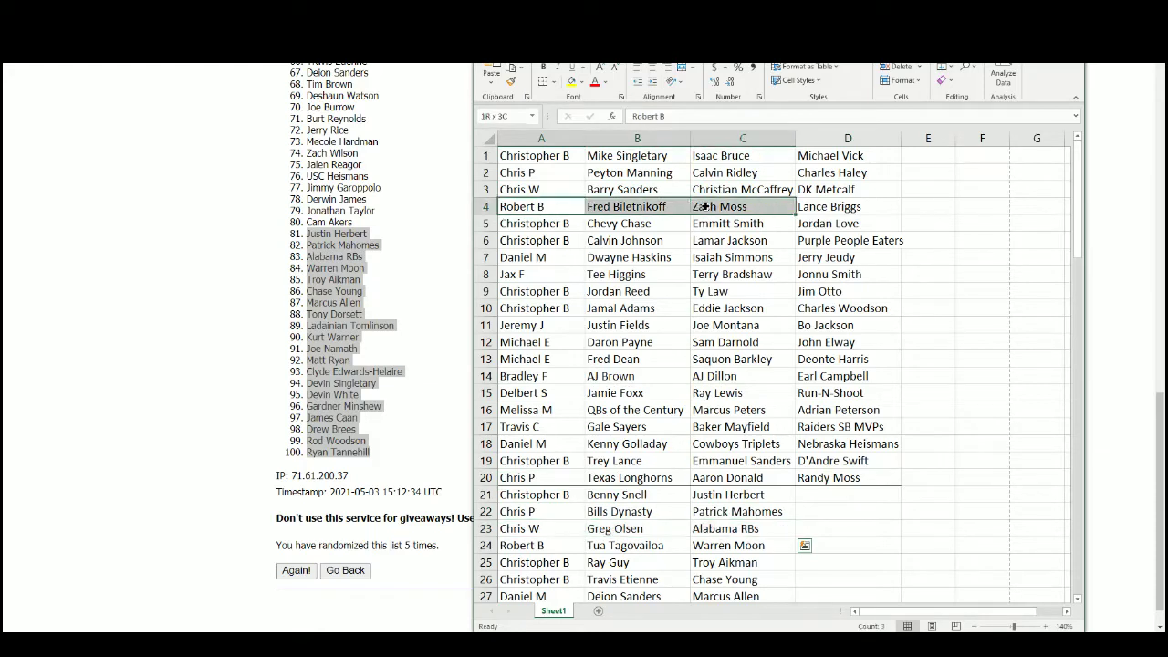
left_click_drag(705, 206, 801, 209)
left_click_drag(554, 546, 725, 545)
left_click_drag(568, 222, 821, 239)
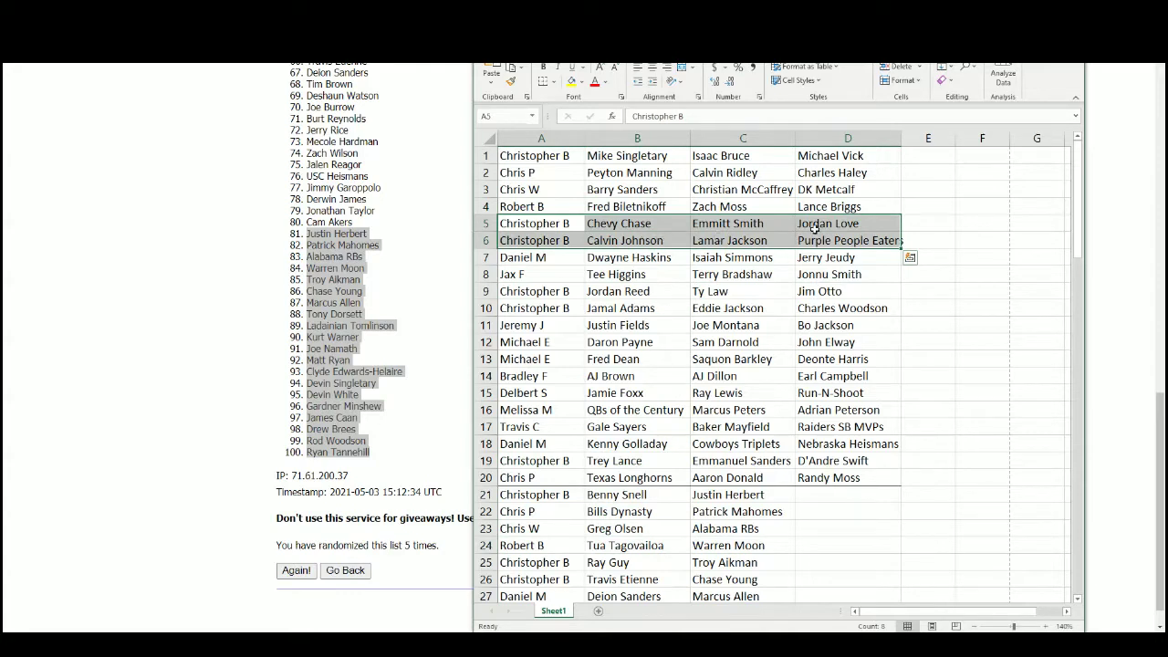
left_click_drag(572, 562, 727, 579)
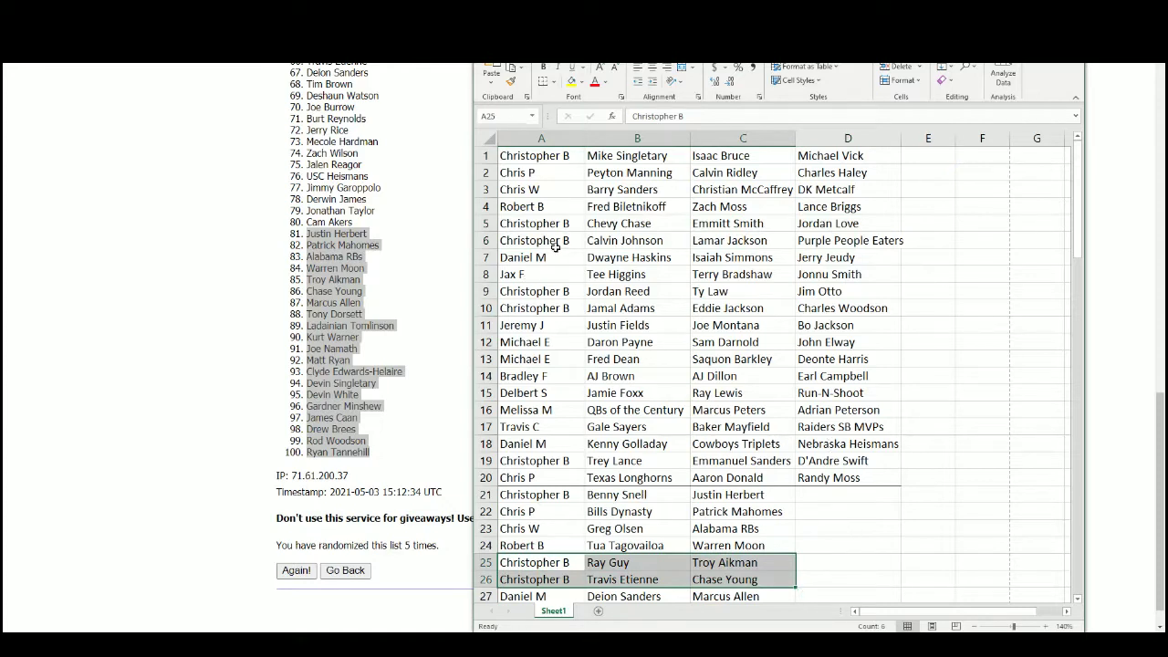
Step: Review the players in row 7 with row 27, and in row 8 with row 28, by selecting each range
left_click_drag(552, 255, 599, 256)
left_click_drag(696, 257, 800, 259)
left_click_drag(576, 598, 709, 591)
scroll(829, 413, "down", 2)
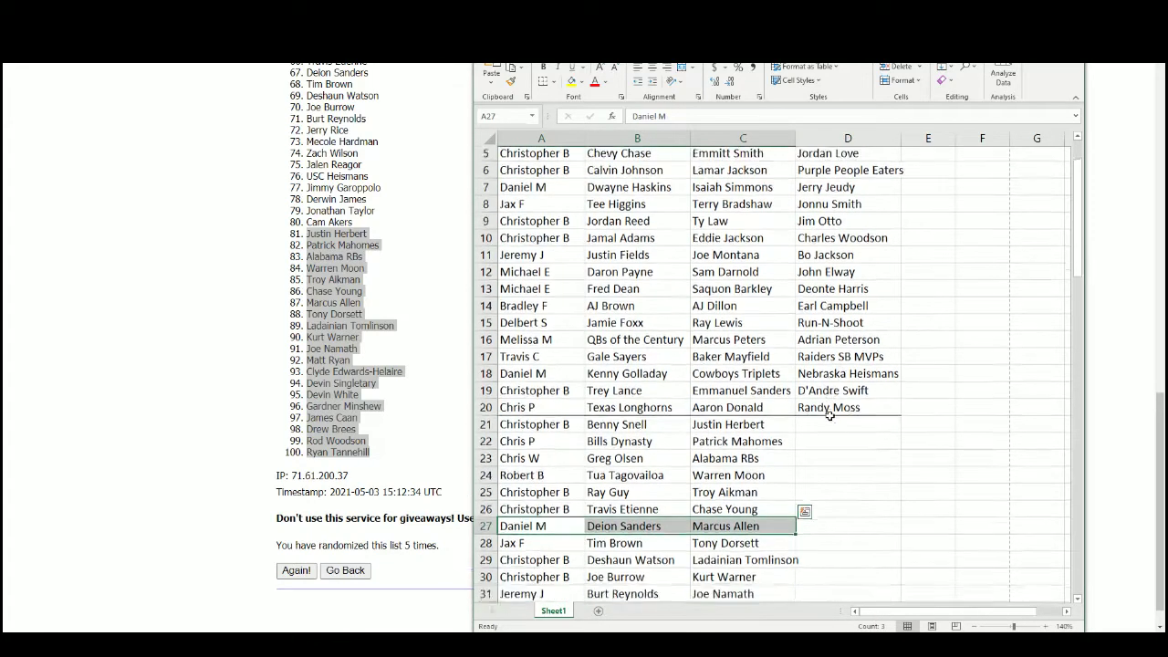
left_click_drag(548, 173, 801, 172)
scroll(820, 338, "down", 1)
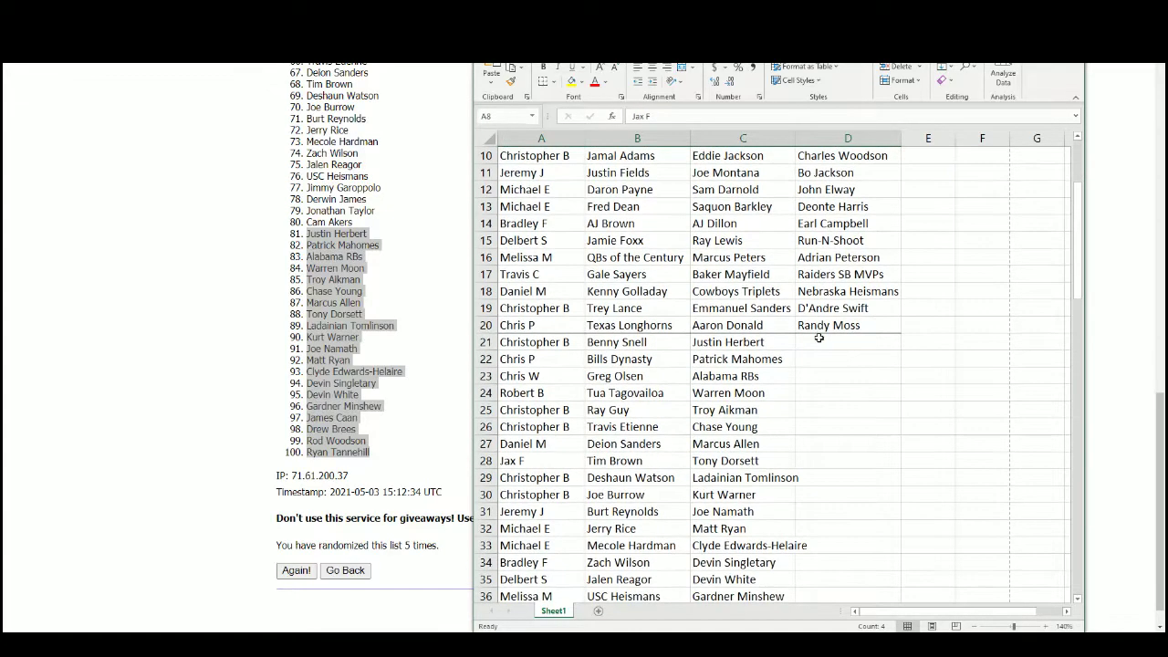
scroll(819, 337, "up", 1)
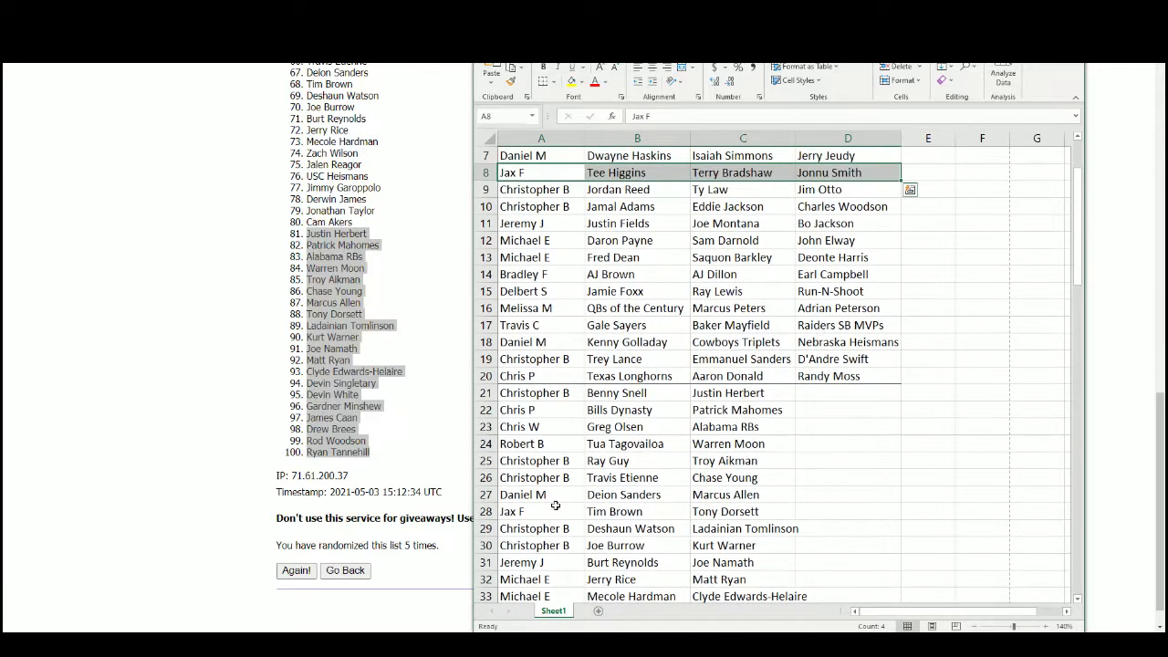
left_click_drag(555, 509, 710, 514)
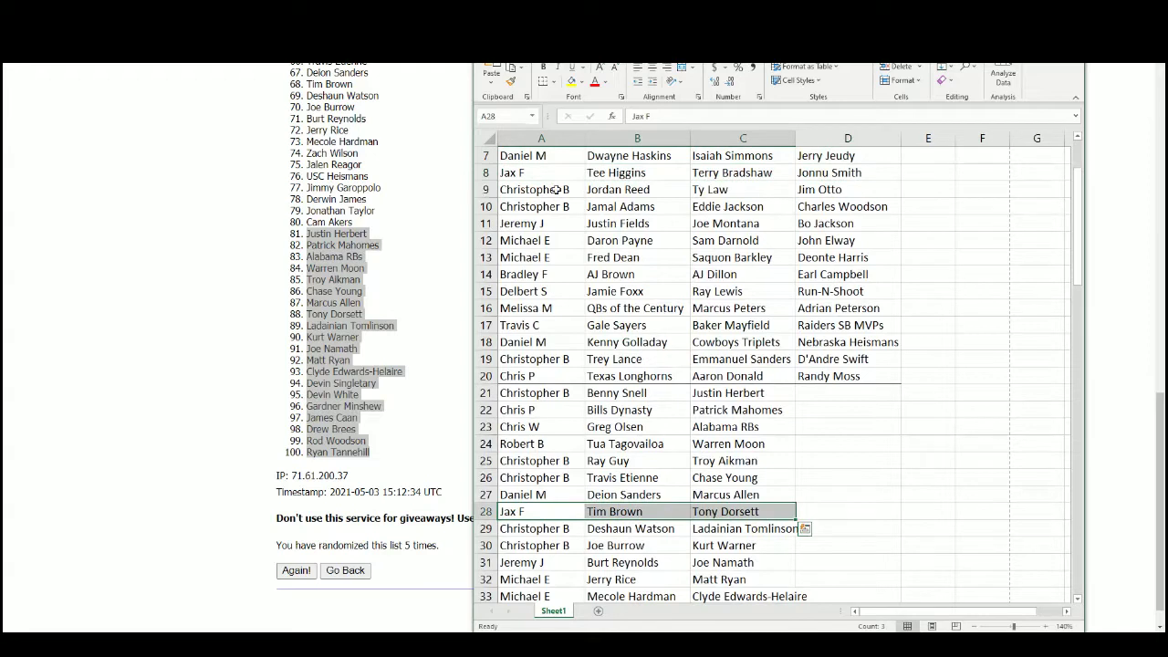
Step: Review the players in rows 9–10 with rows 29–30, and in row 11 with row 31, by selecting each range
left_click_drag(556, 189, 832, 203)
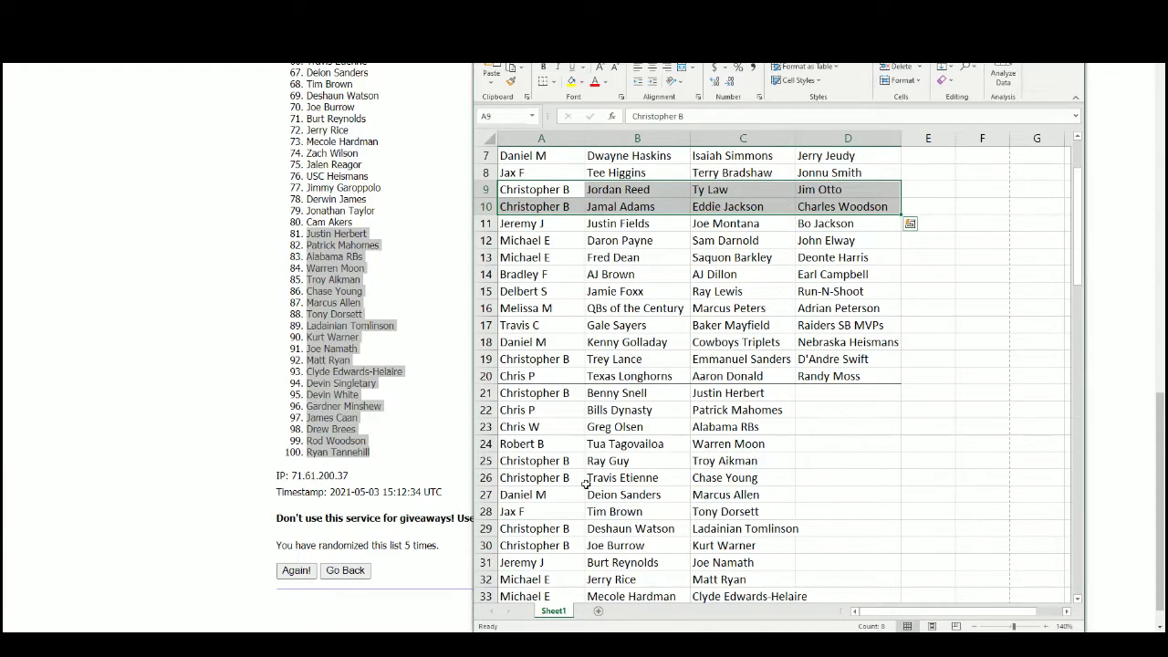
left_click_drag(561, 528, 707, 543)
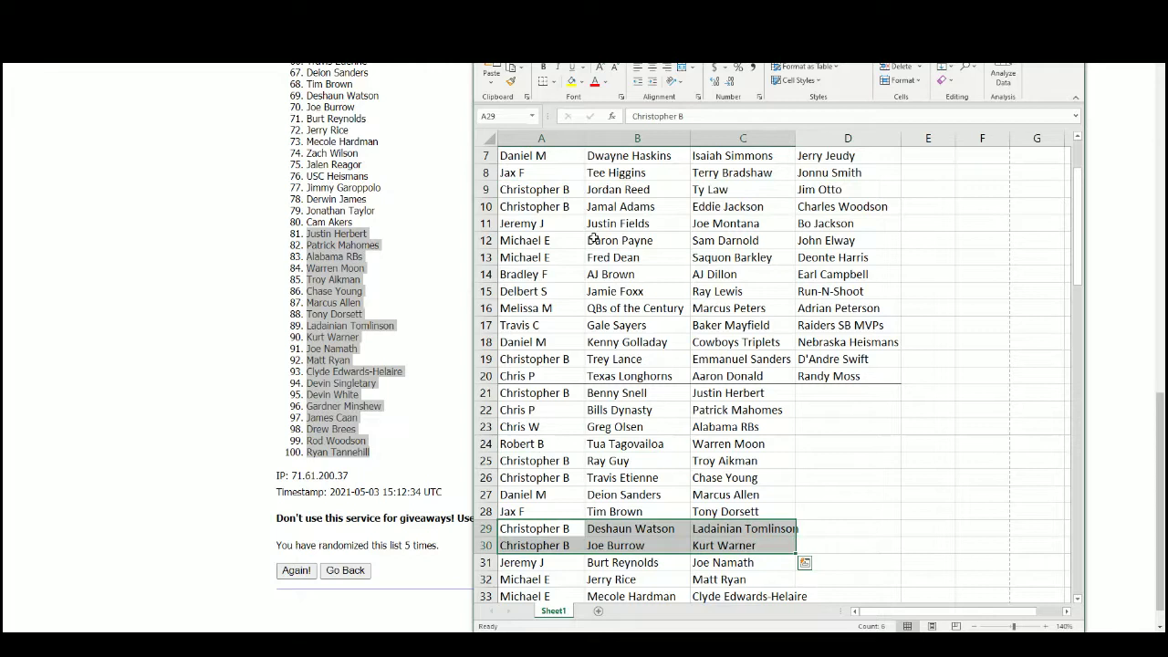
left_click_drag(528, 225, 819, 226)
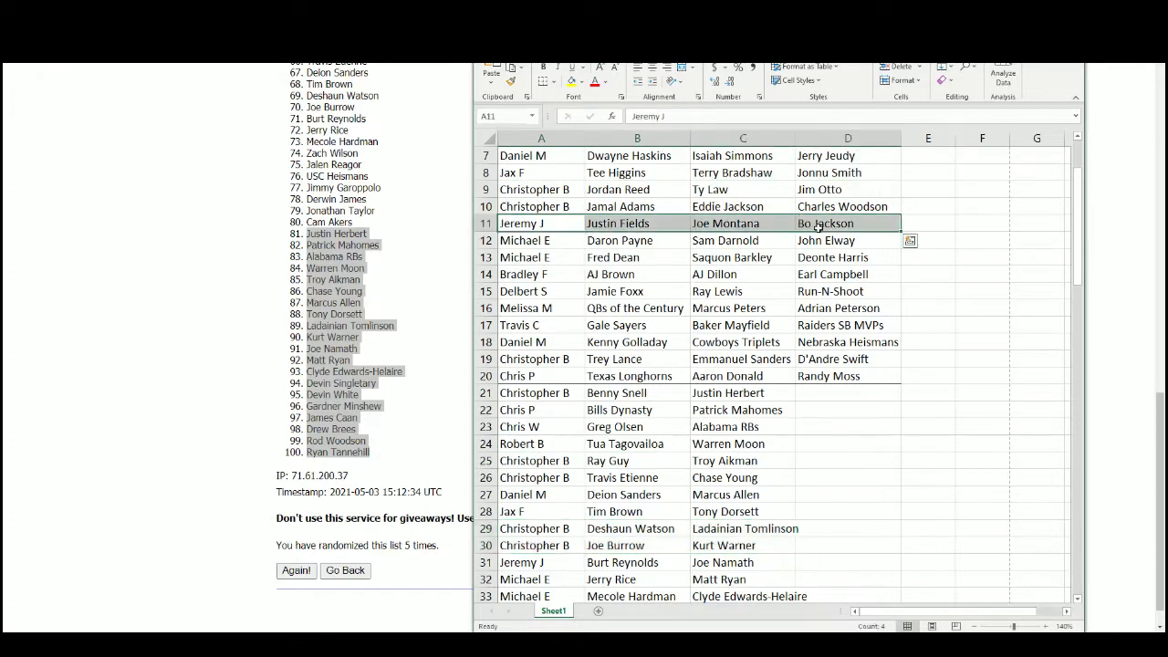
left_click_drag(560, 563, 693, 559)
Step: Review the players in rows 12–13 with rows 32–33 by selecting A12:D13 and A32:C33
scroll(593, 290, "down", 2)
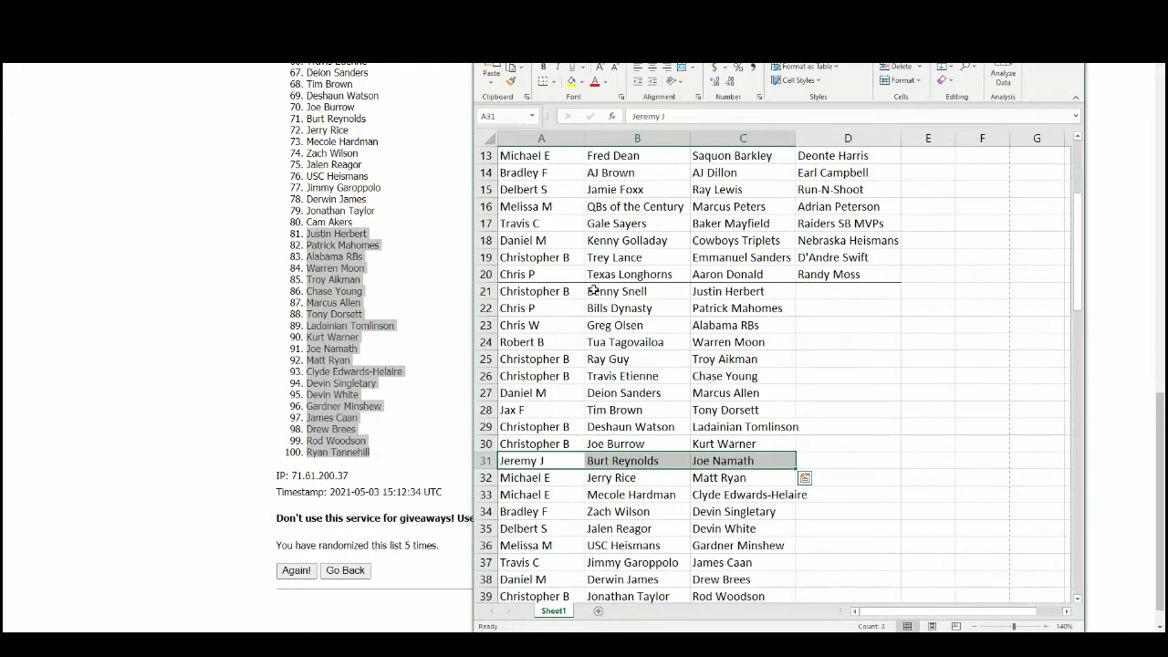
scroll(578, 230, "up", 1)
left_click_drag(553, 191, 855, 201)
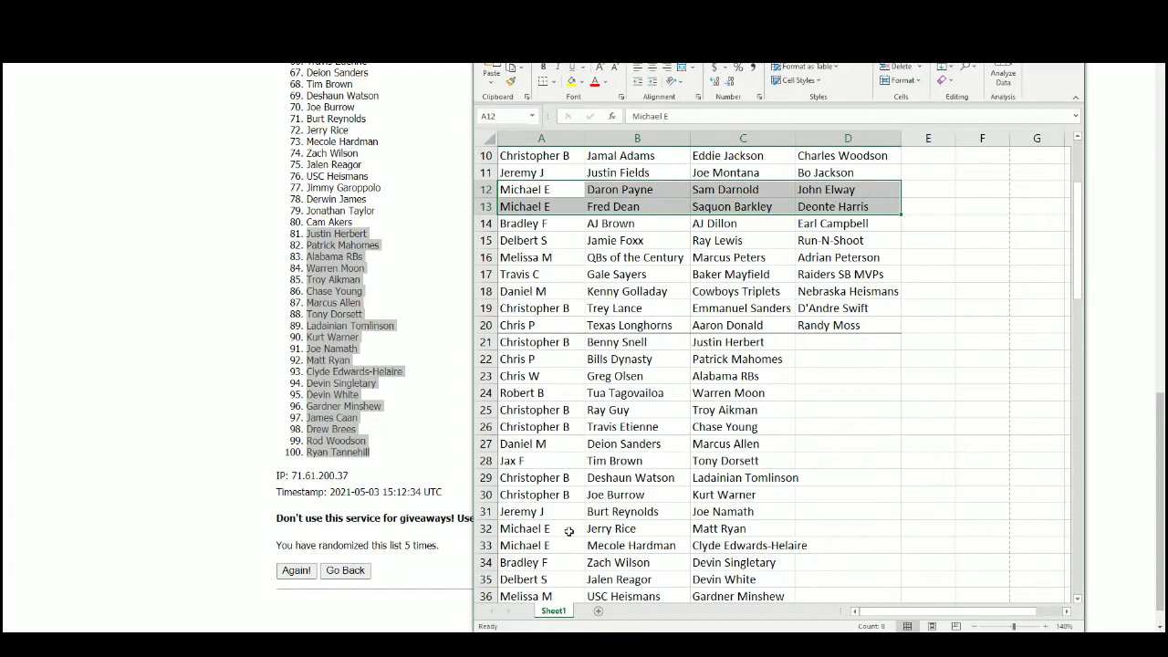
left_click_drag(568, 531, 700, 548)
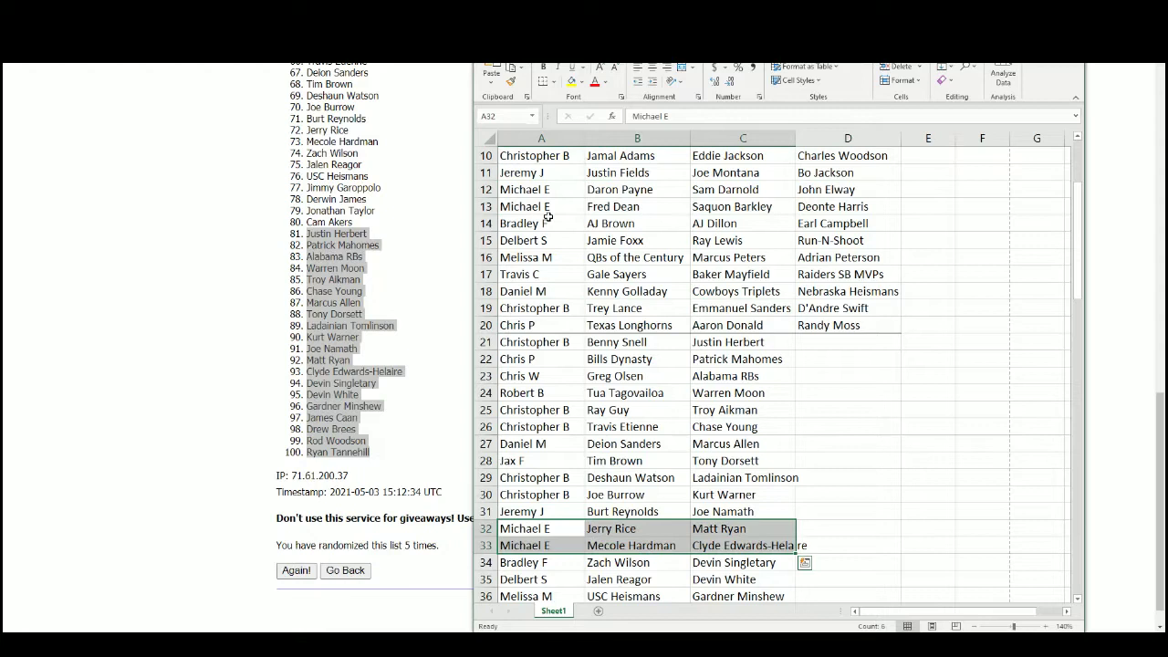
Step: Review the players in row 14 with row 34, and in row 15 with row 35, by selecting each range
left_click_drag(547, 219, 805, 221)
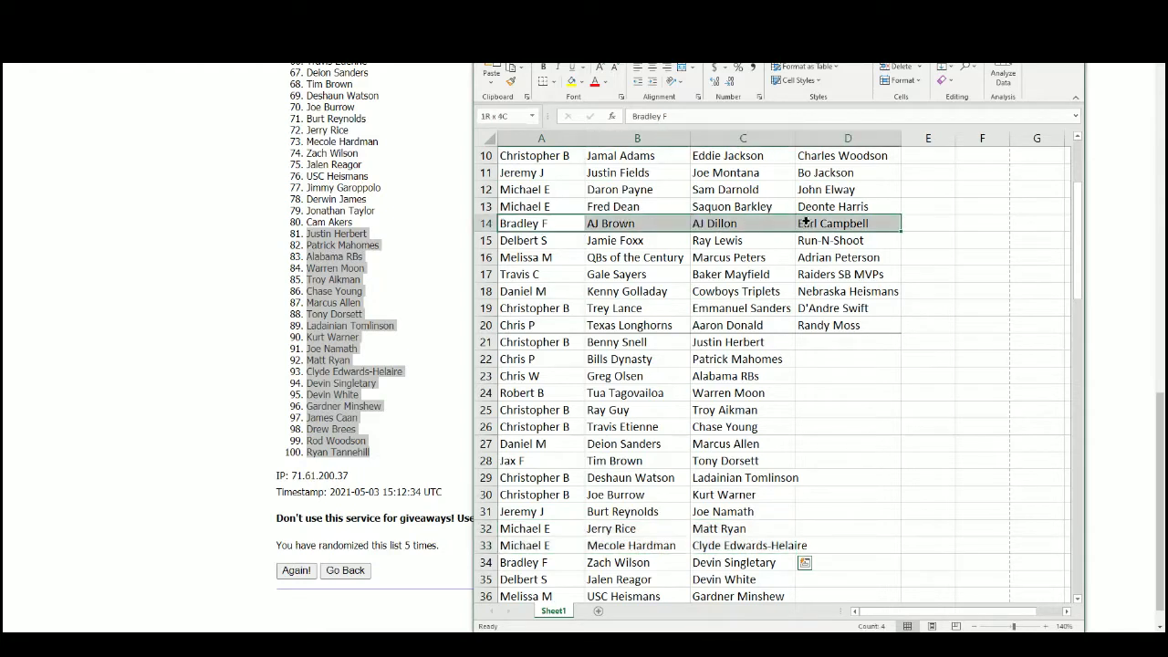
left_click_drag(551, 560, 693, 557)
left_click_drag(552, 243, 806, 243)
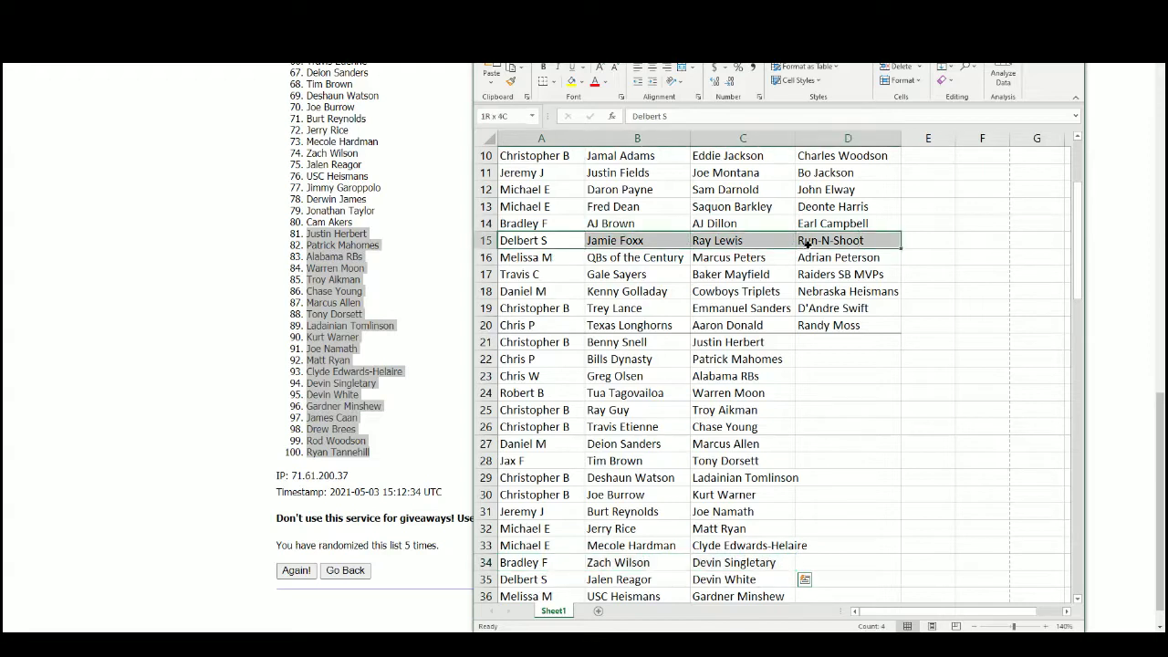
left_click_drag(547, 584, 692, 582)
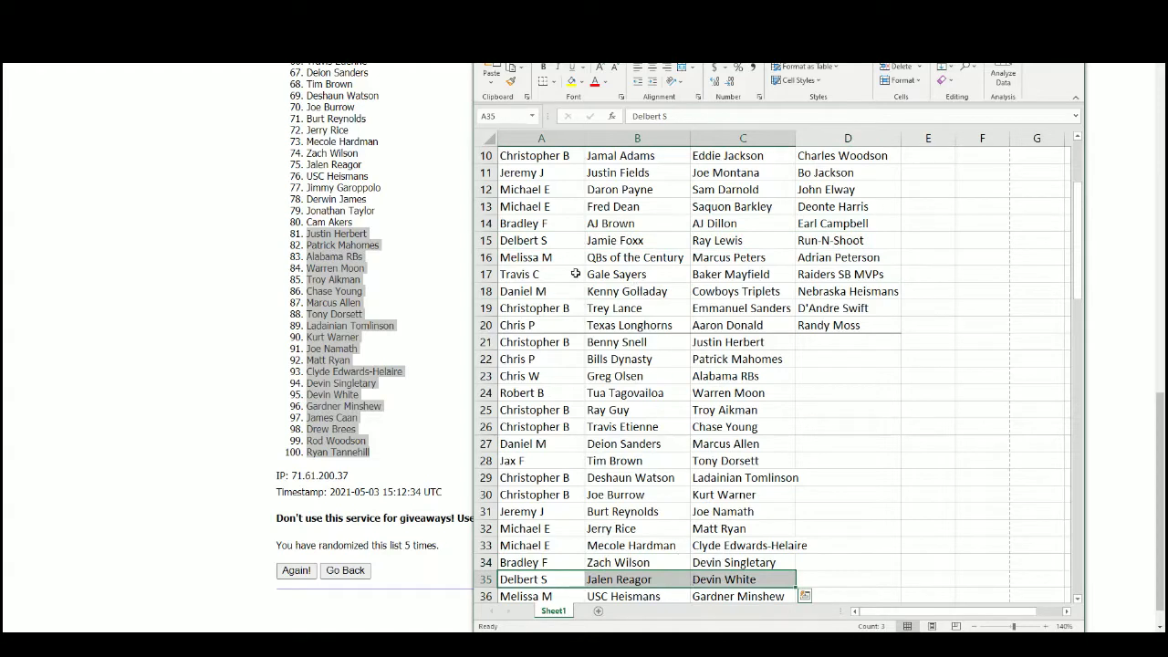
Step: Review the players in row 16 with row 36 by selecting A16:D16 and A36:C36
left_click_drag(568, 258, 701, 258)
left_click_drag(790, 252, 810, 255)
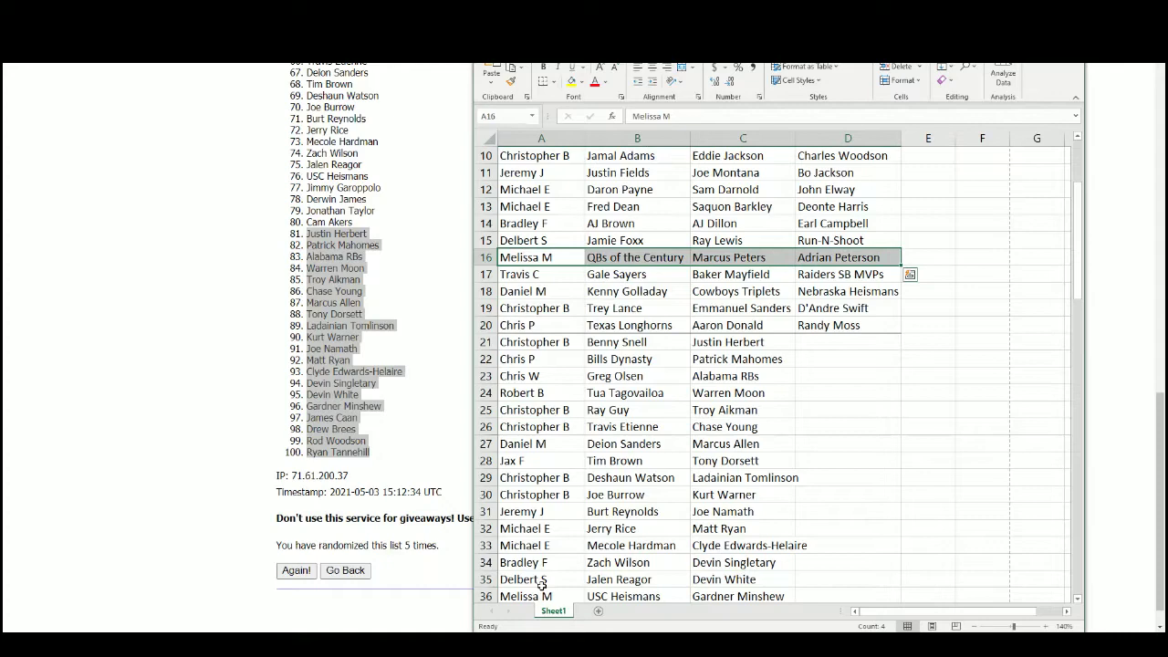
left_click_drag(559, 596, 609, 593)
left_click_drag(691, 594, 697, 595)
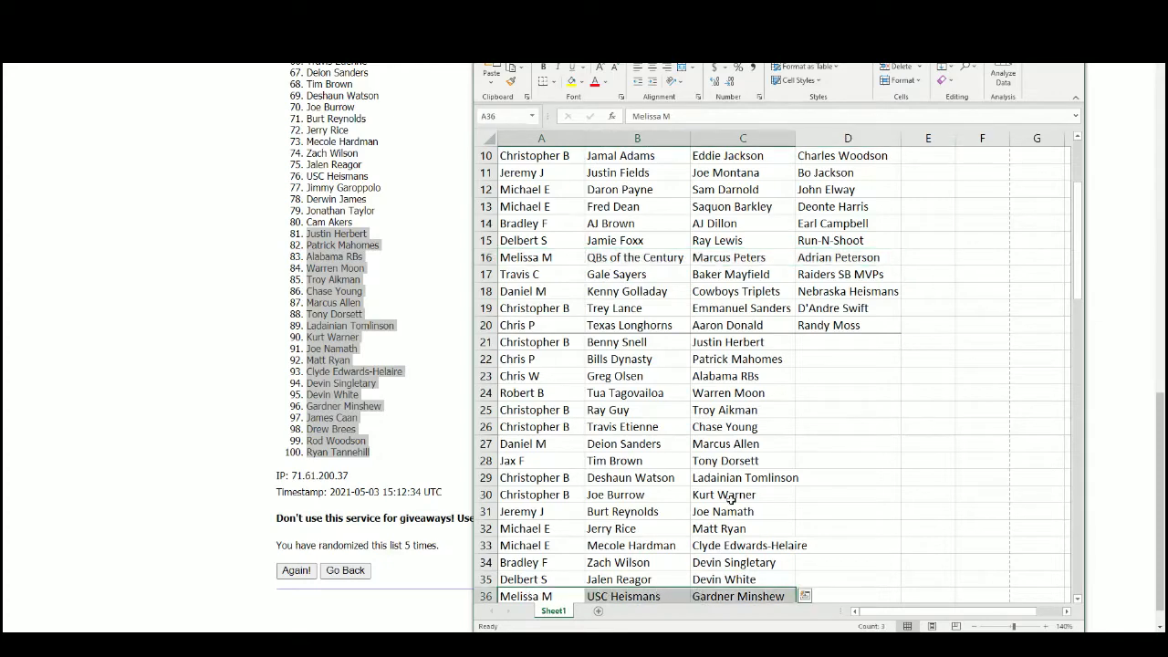
Step: Review the players in row 17 with row 37, and in row 18 with row 38, by selecting each range
scroll(730, 498, "down", 1)
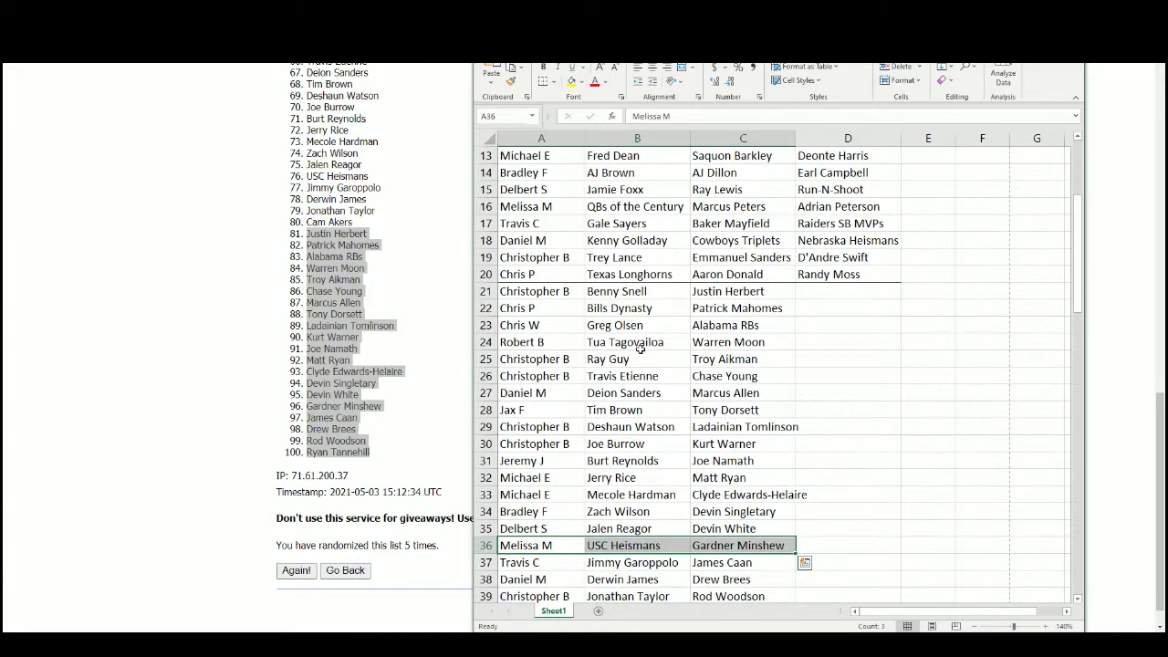
scroll(594, 260, "down", 1)
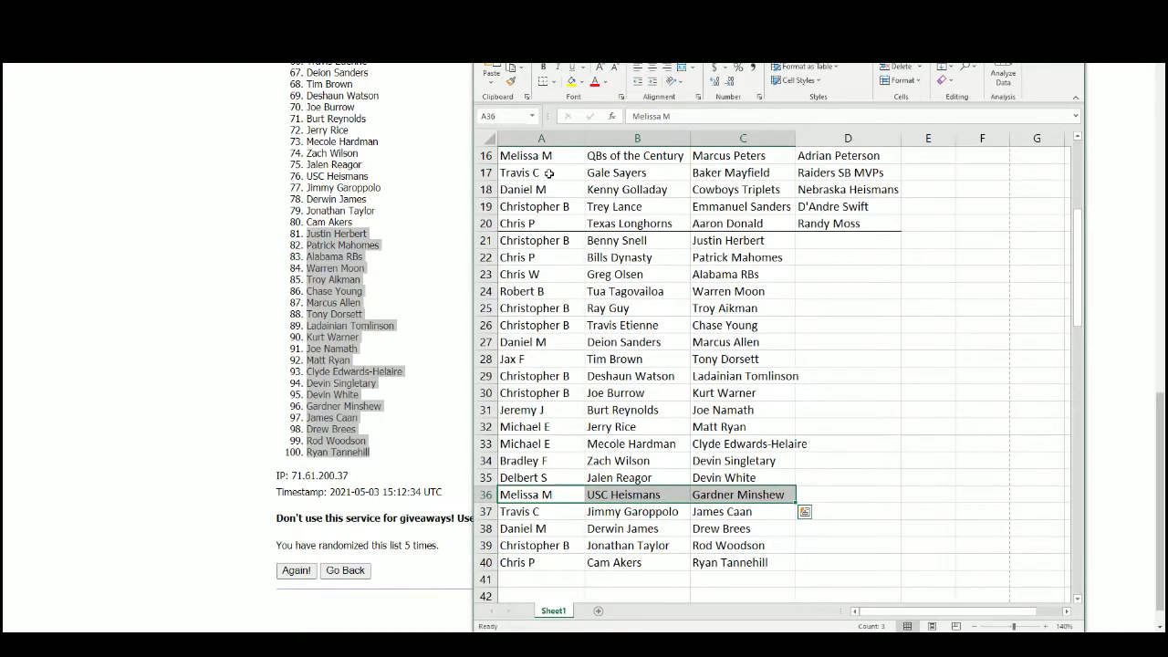
left_click_drag(549, 174, 835, 166)
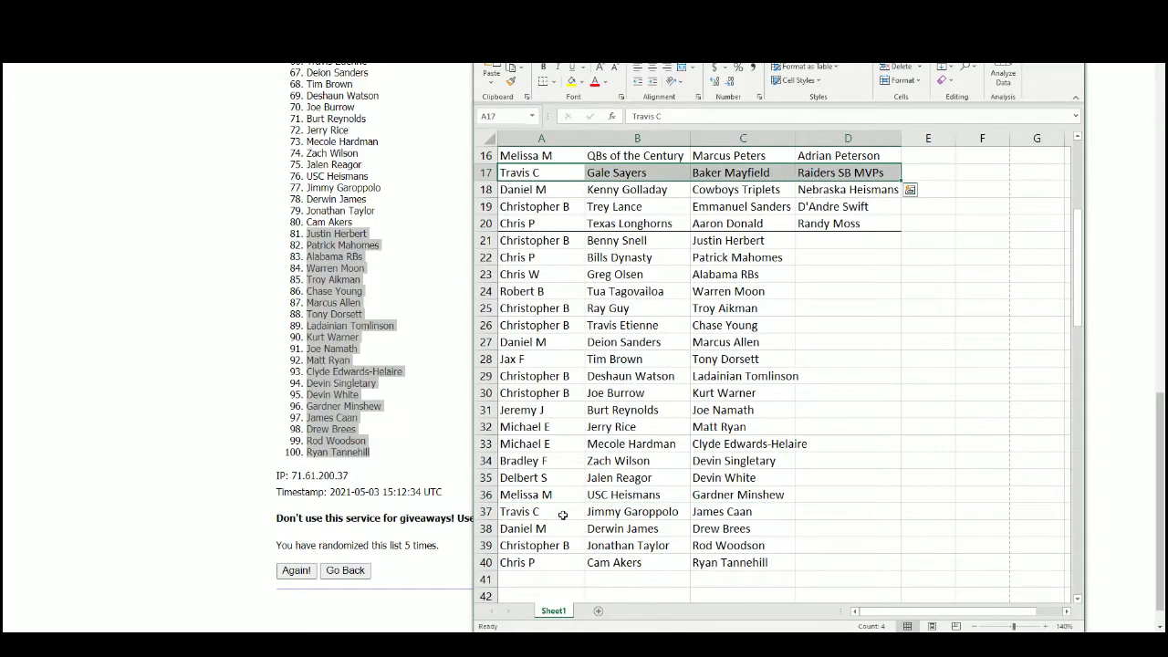
left_click_drag(563, 516, 717, 515)
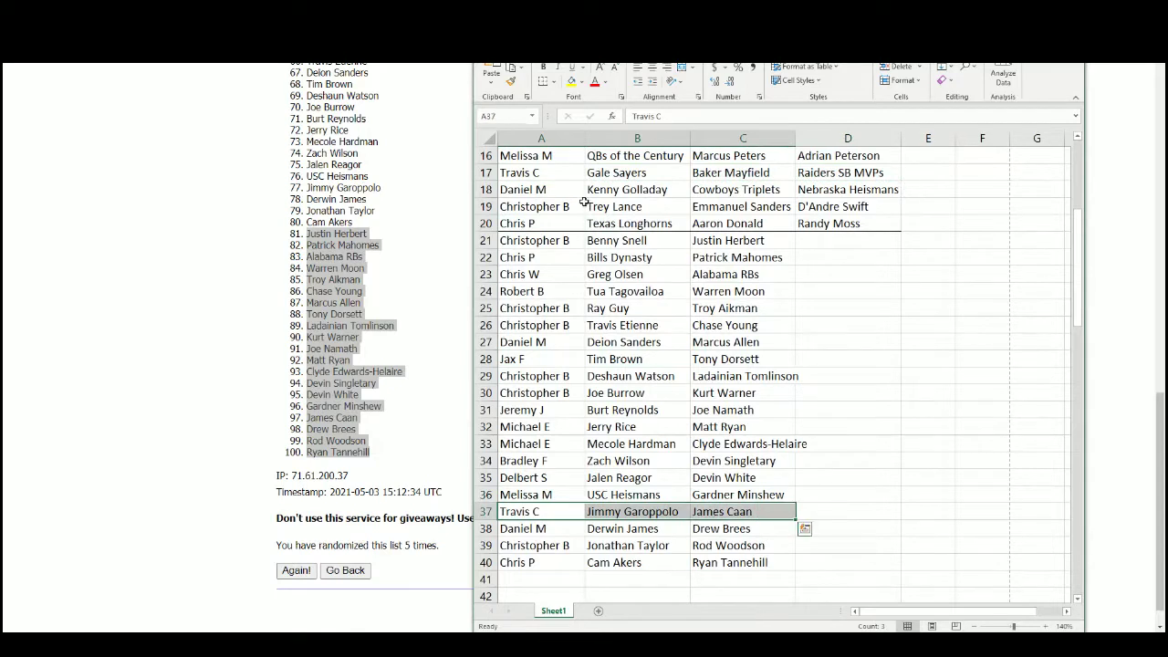
left_click_drag(554, 193, 859, 189)
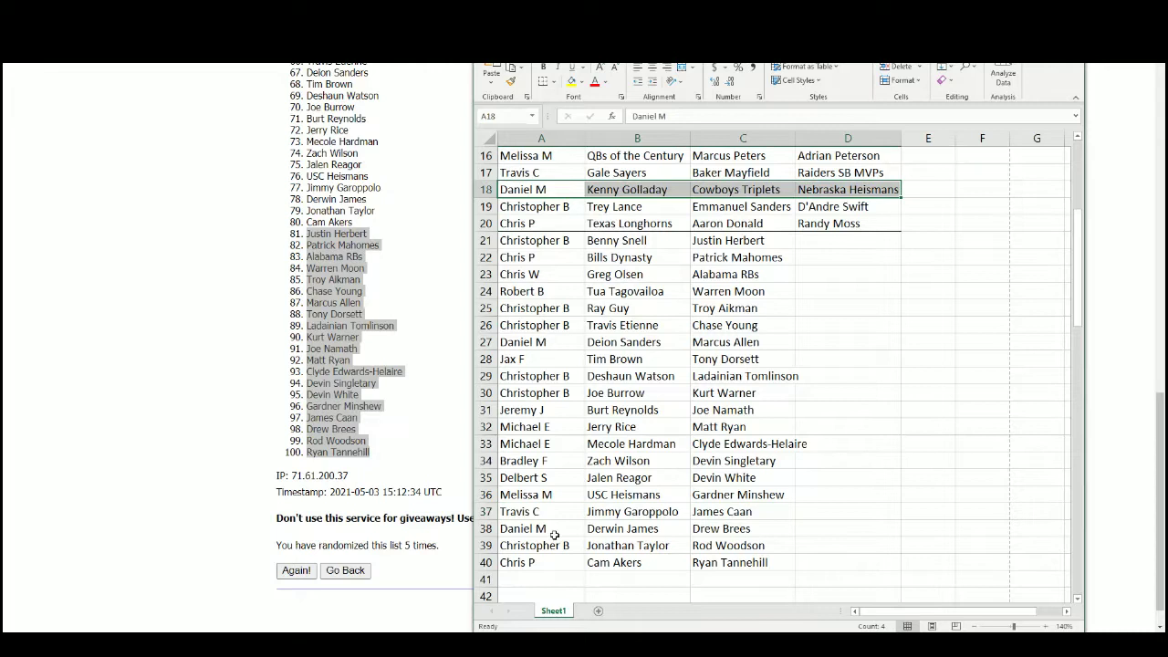
left_click_drag(554, 536, 720, 528)
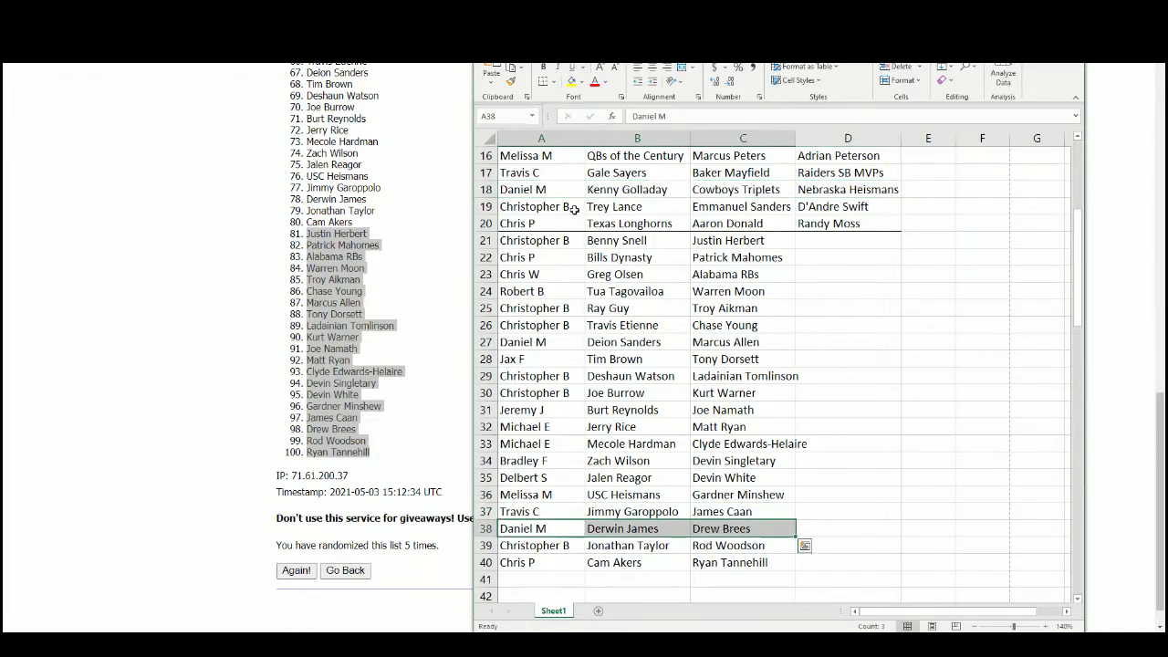
Step: Review the players in row 19 with row 39, and in row 20 with row 40, by selecting each range, and return to row 1
left_click_drag(566, 208, 814, 208)
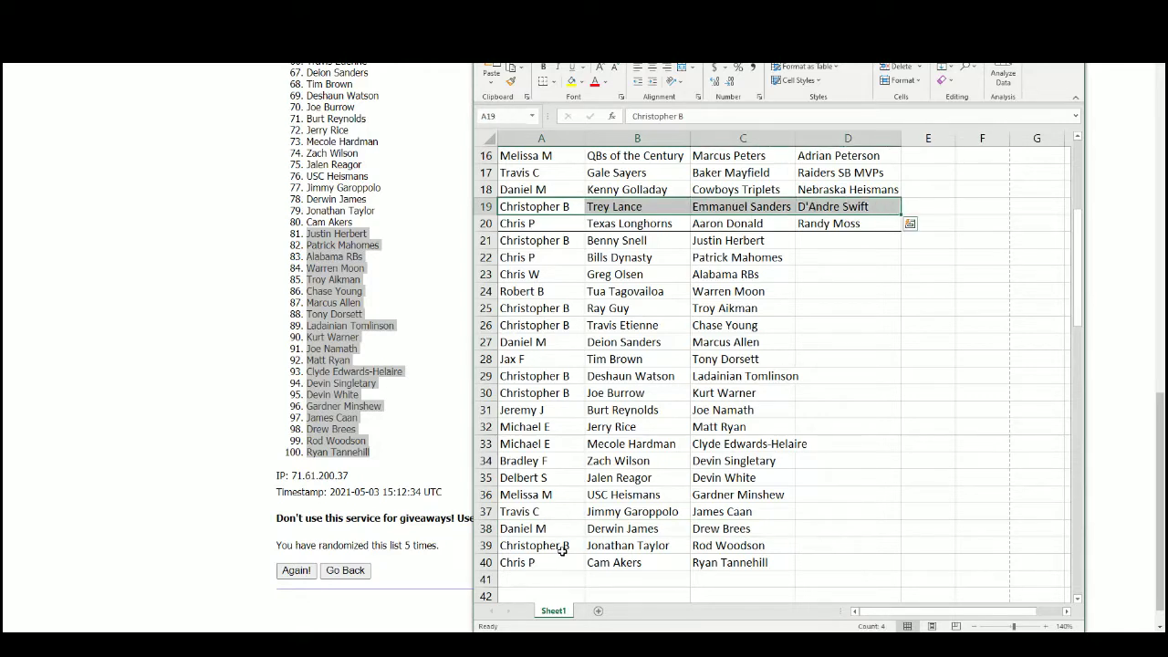
left_click_drag(561, 549, 716, 550)
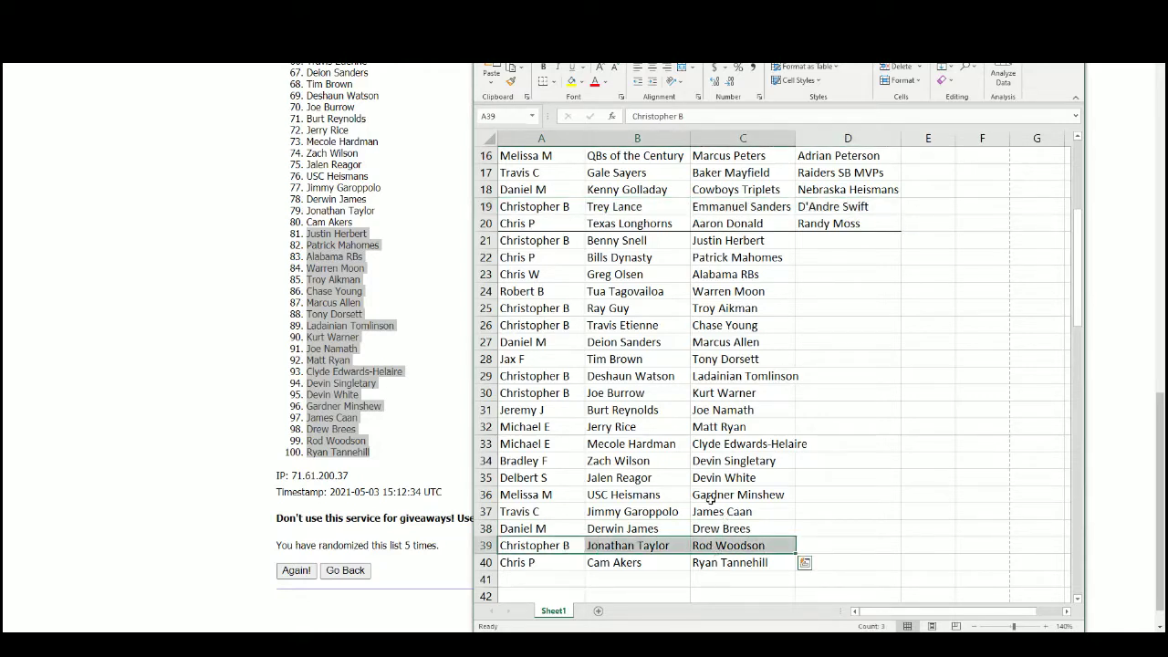
left_click_drag(540, 228, 865, 224)
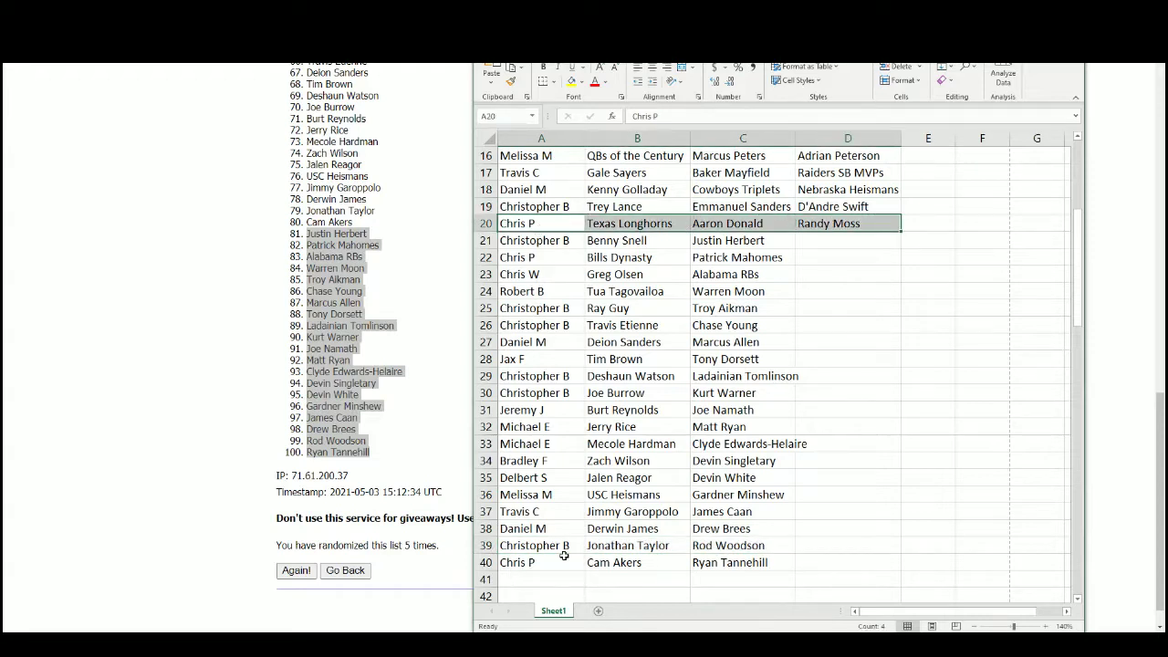
left_click_drag(563, 556, 732, 564)
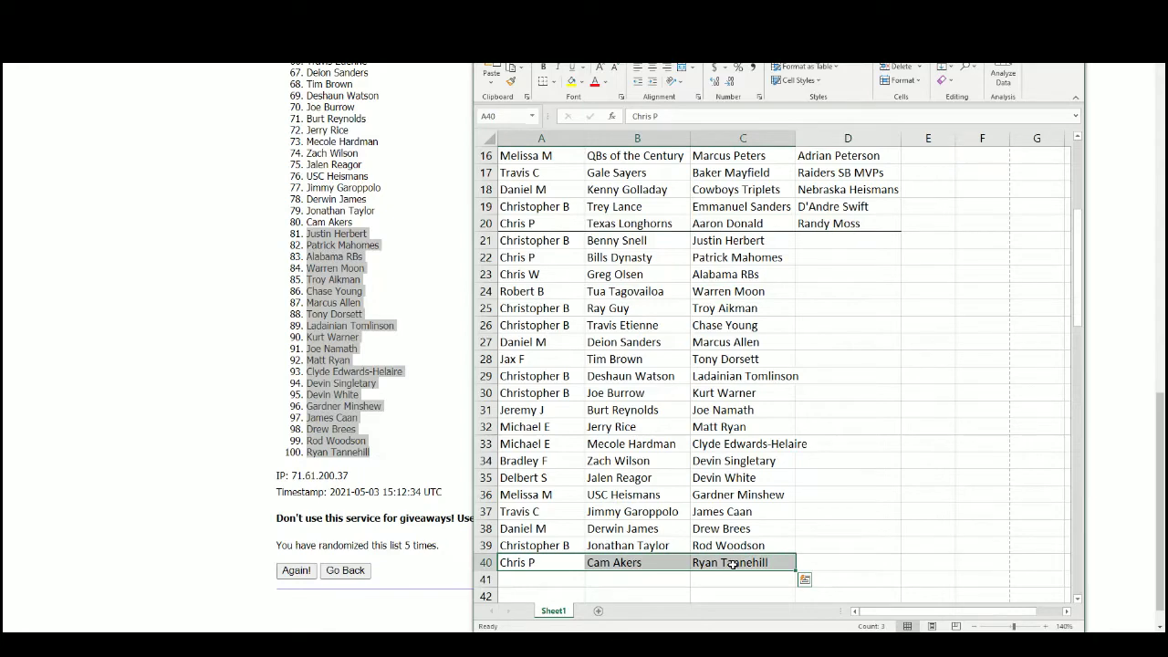
scroll(735, 551, "up", 5)
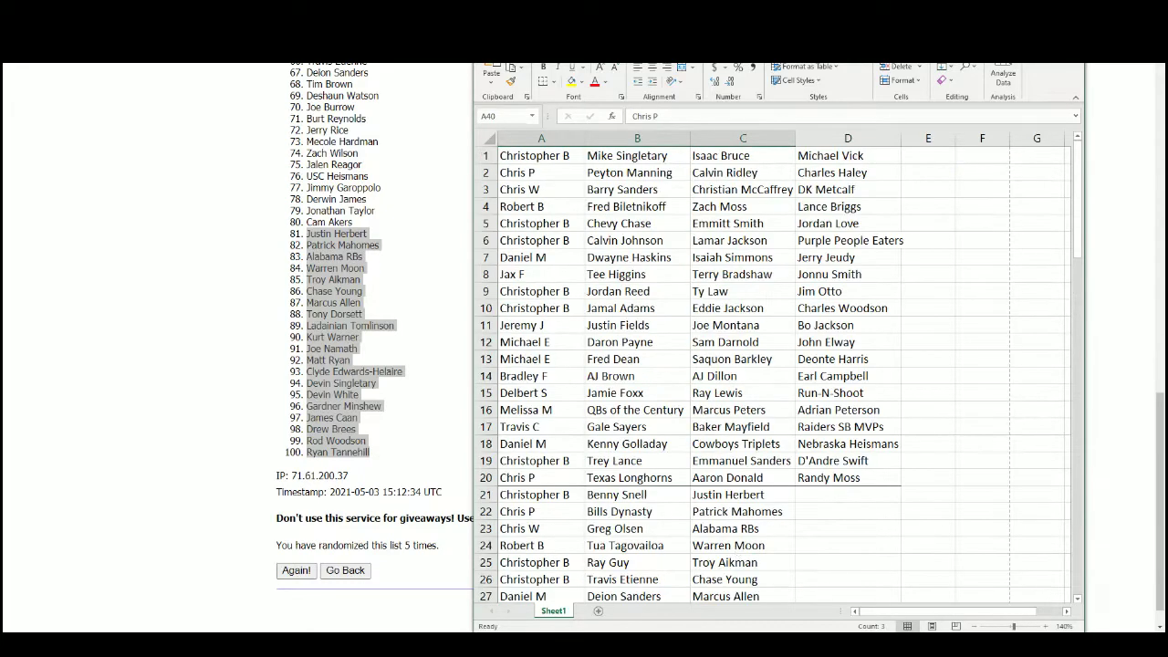